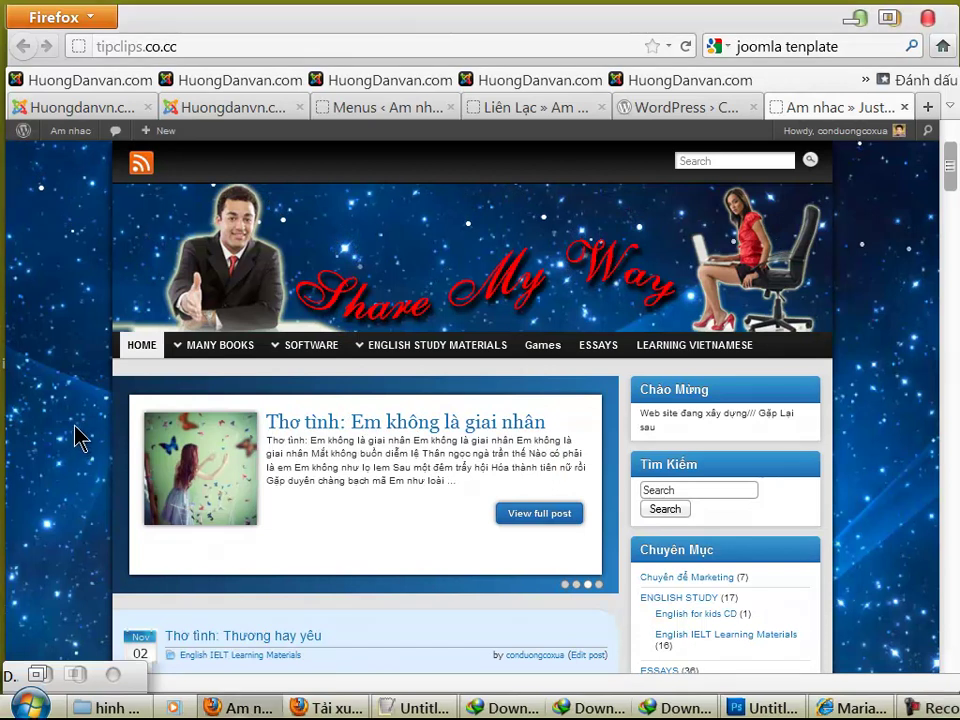
scroll(76, 440, up, 2)
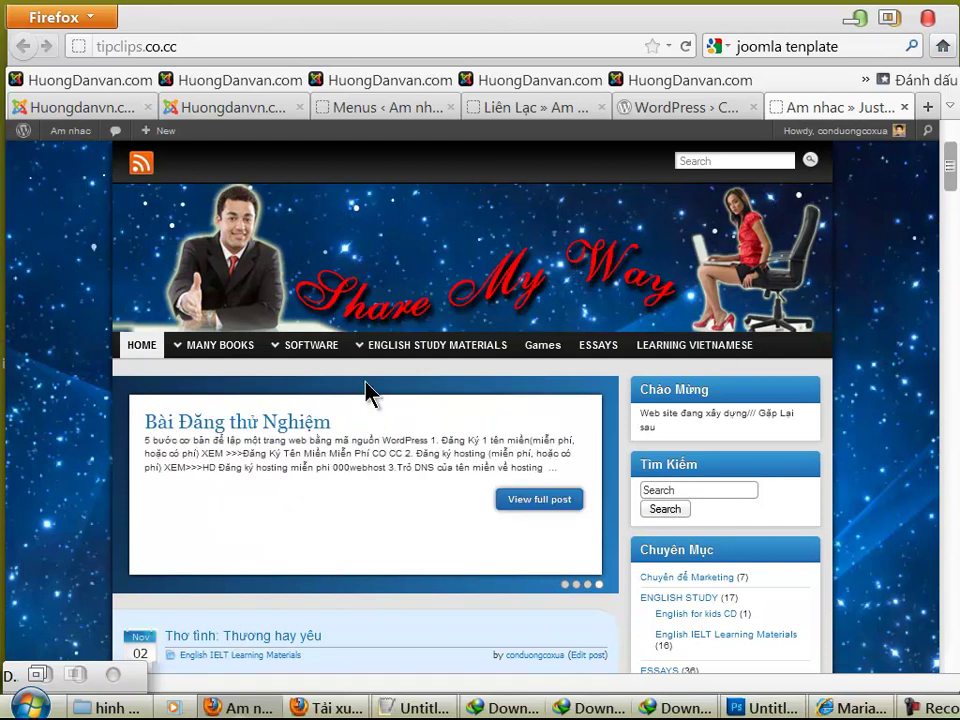
mouse_move(433, 355)
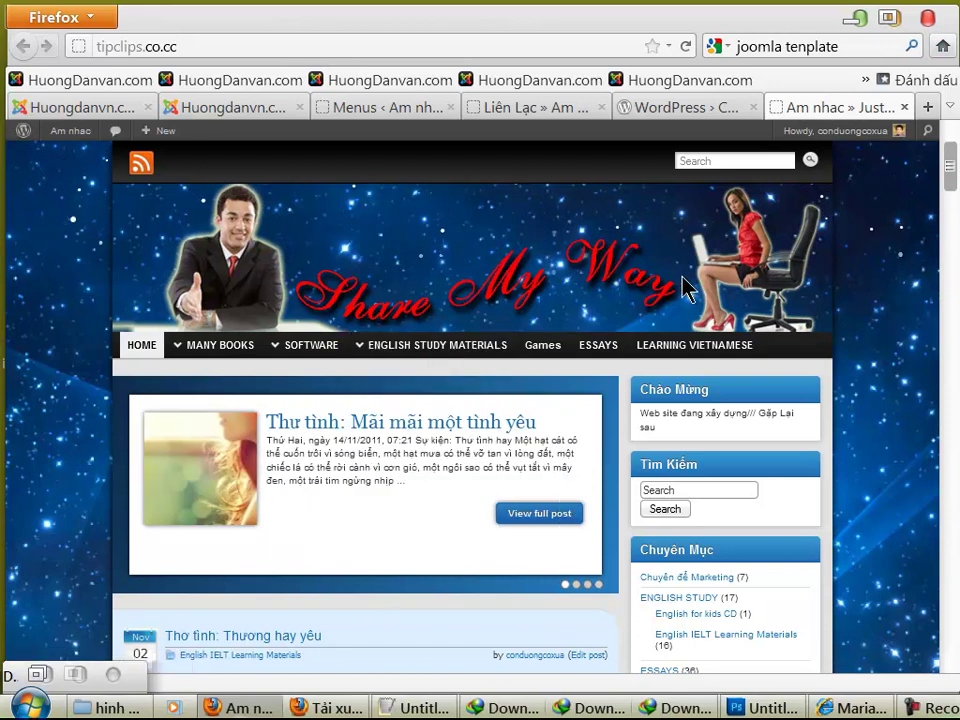
Examine the Contact Form plugin's page in the WordPress.org plugin directory, including its title, download version and compatibility details.
click(673, 115)
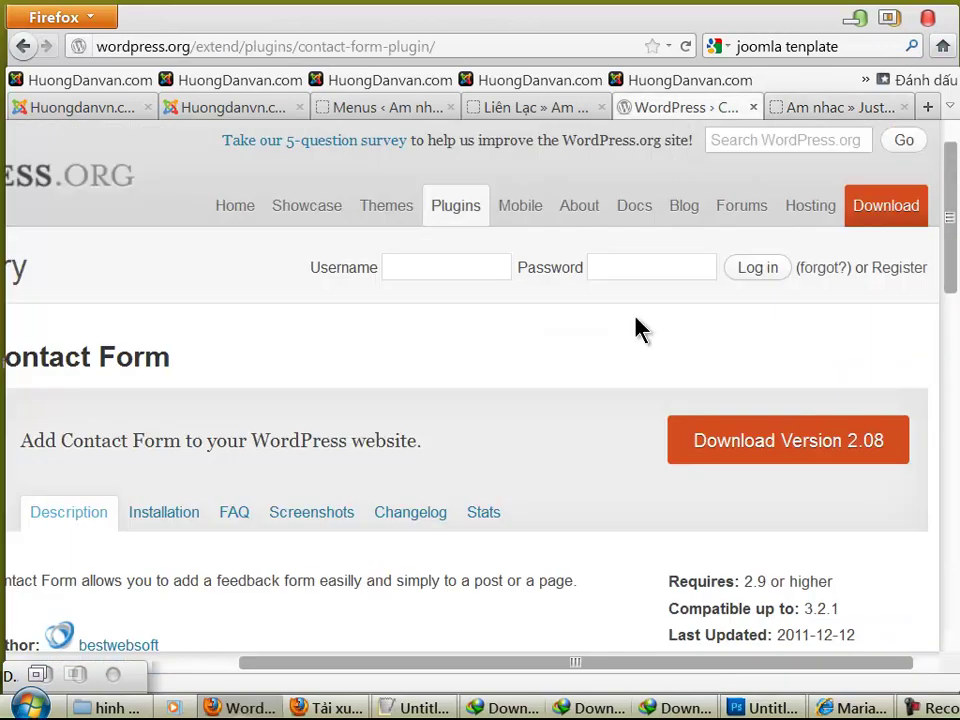
drag(525, 664, 321, 664)
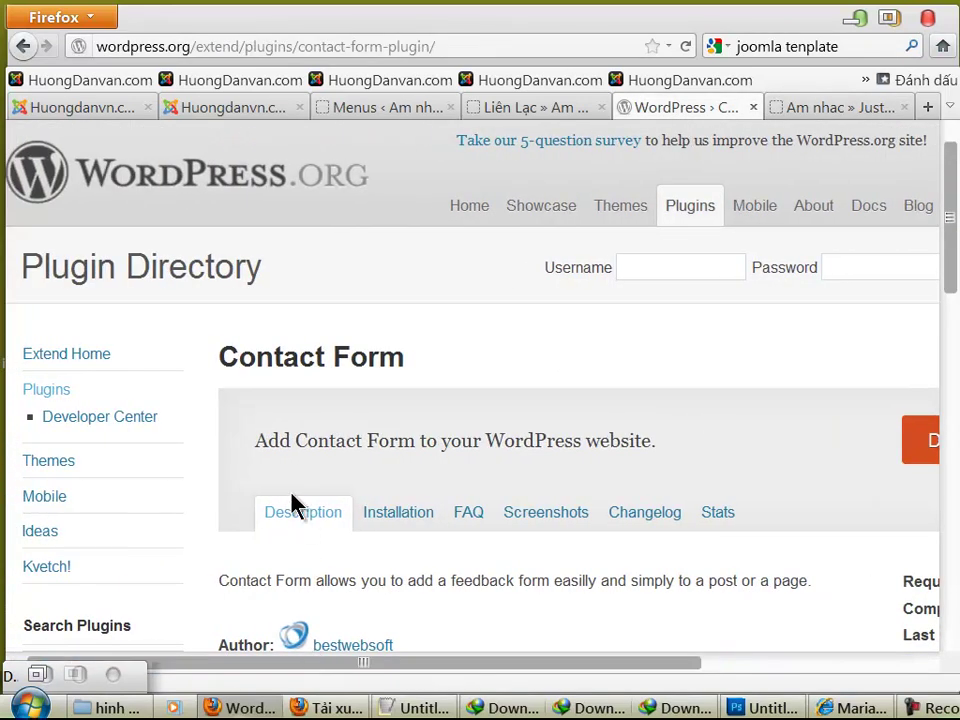
scroll(250, 430, down, 2)
scroll(245, 418, down, 2)
scroll(72, 402, up, 2)
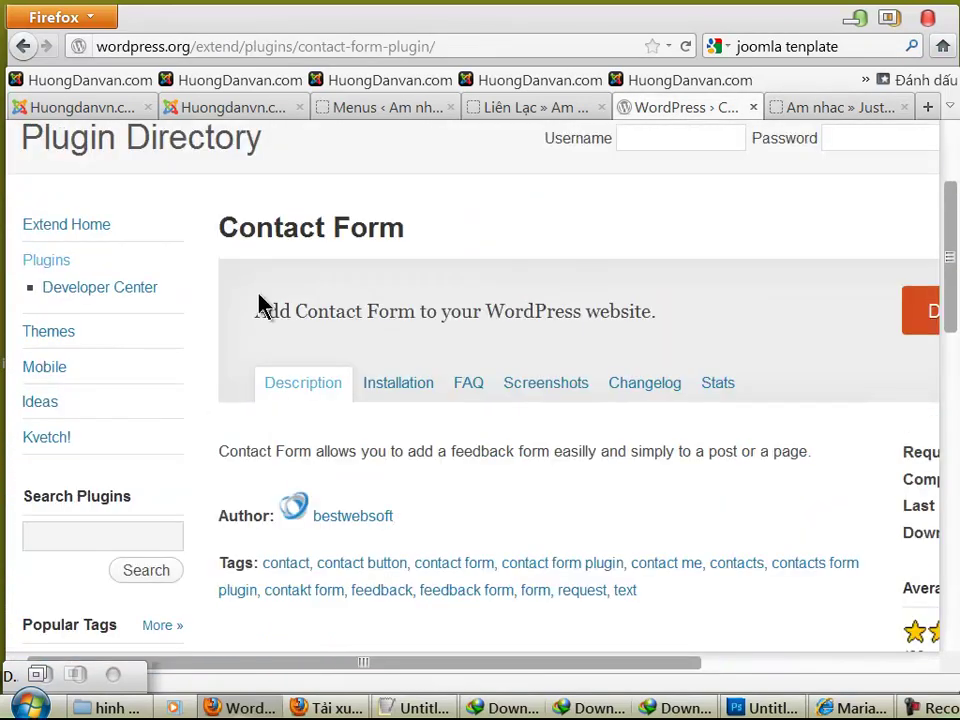
drag(231, 240, 405, 230)
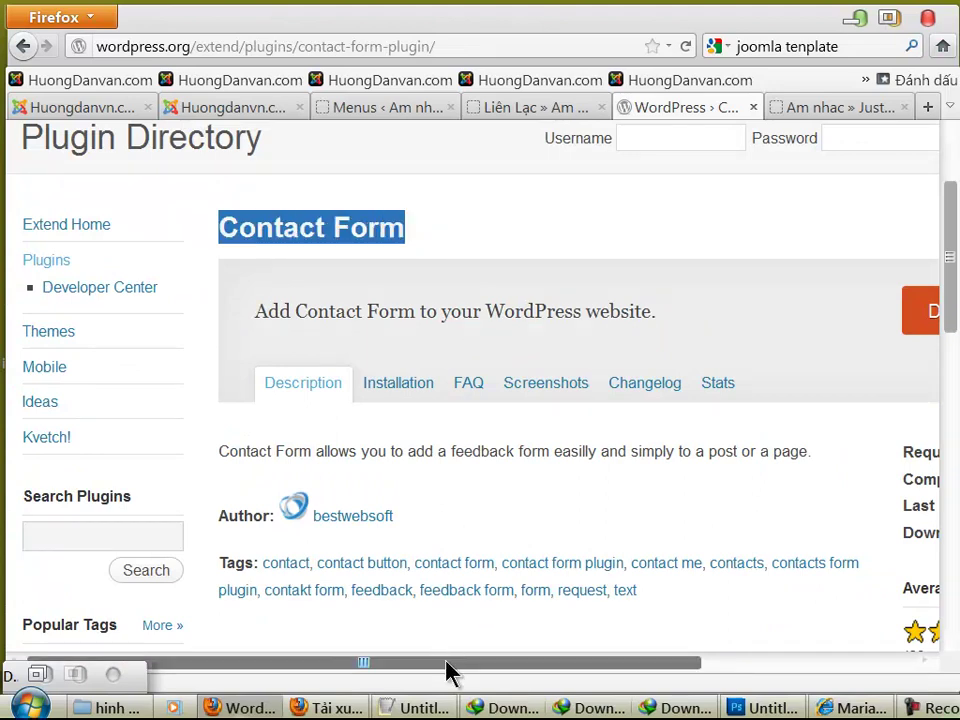
drag(450, 675, 614, 620)
drag(669, 675, 789, 671)
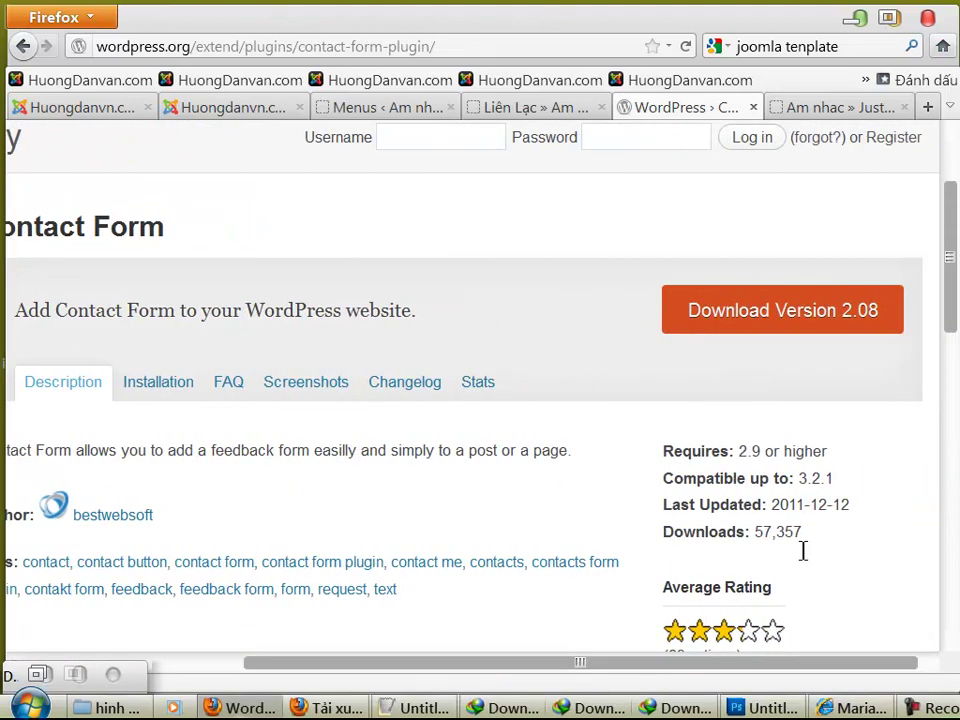
Open the Contact Form options of the BWS Plugins in the site's WordPress admin.
click(364, 108)
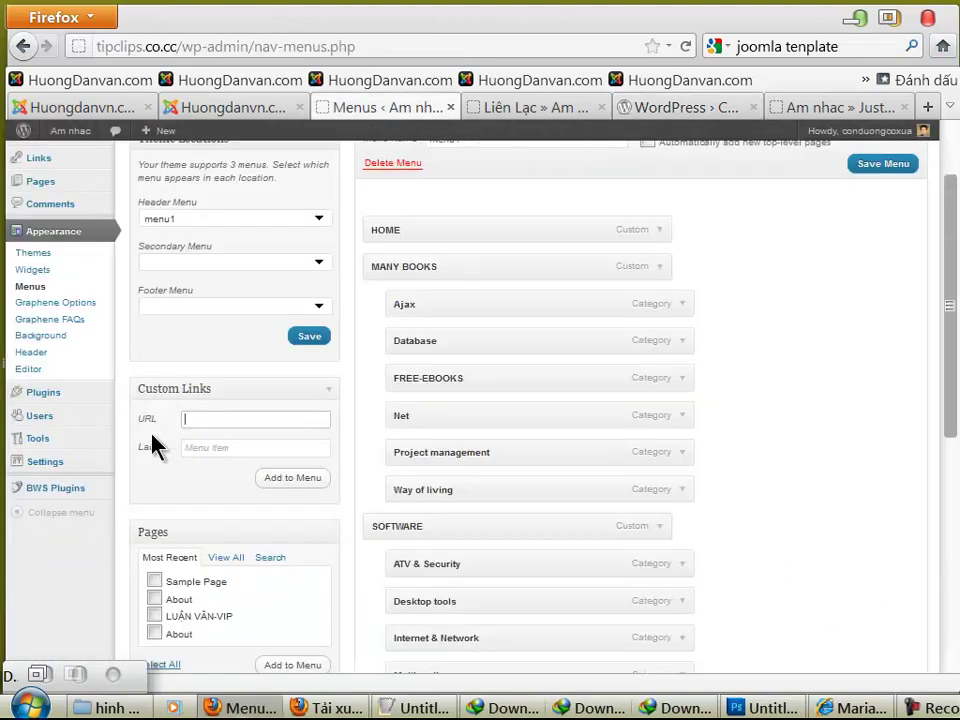
scroll(94, 403, up, 2)
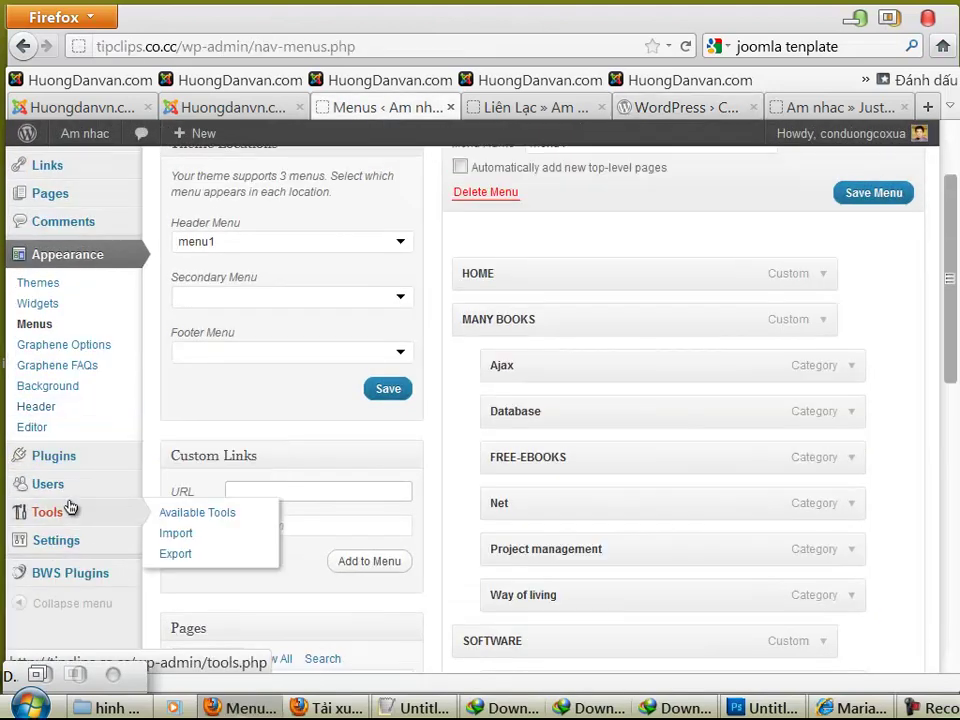
mouse_move(84, 456)
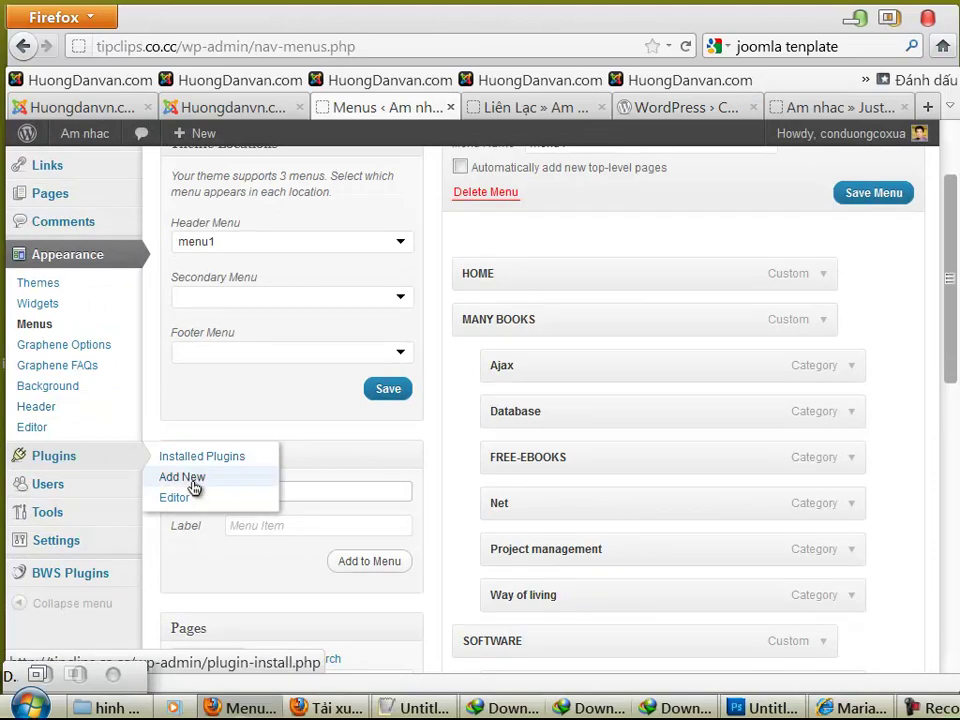
scroll(175, 510, down, 4)
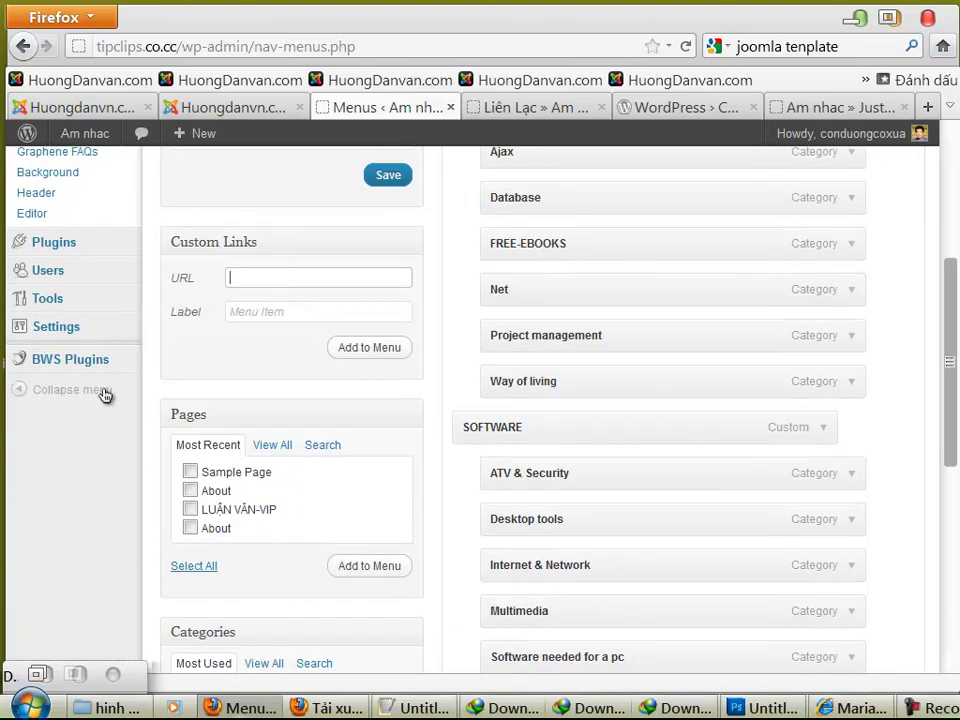
mouse_move(40, 366)
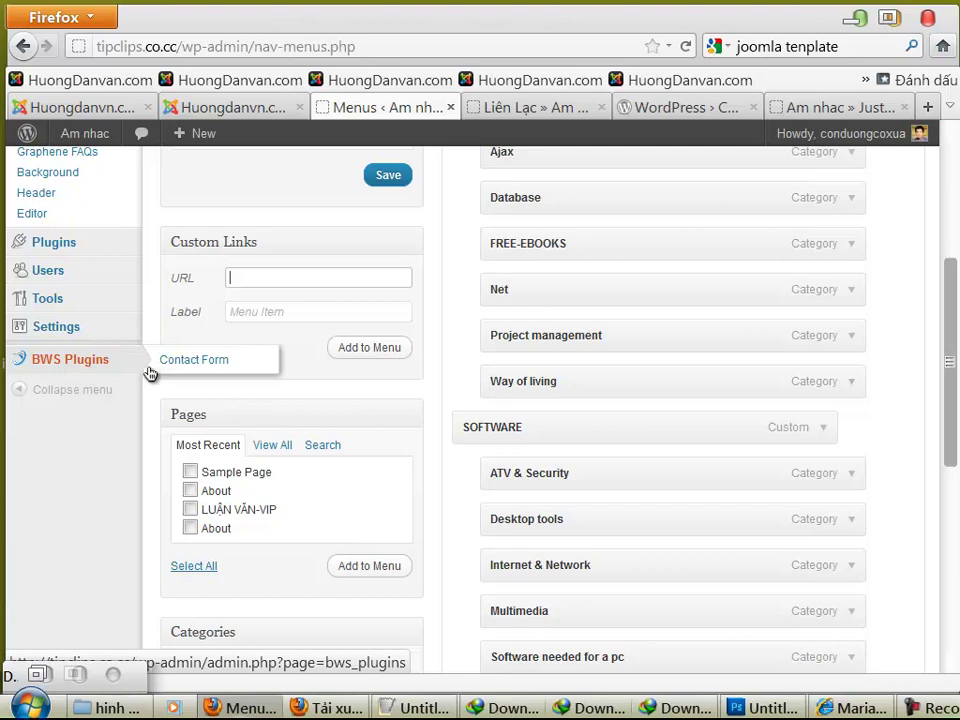
click(212, 371)
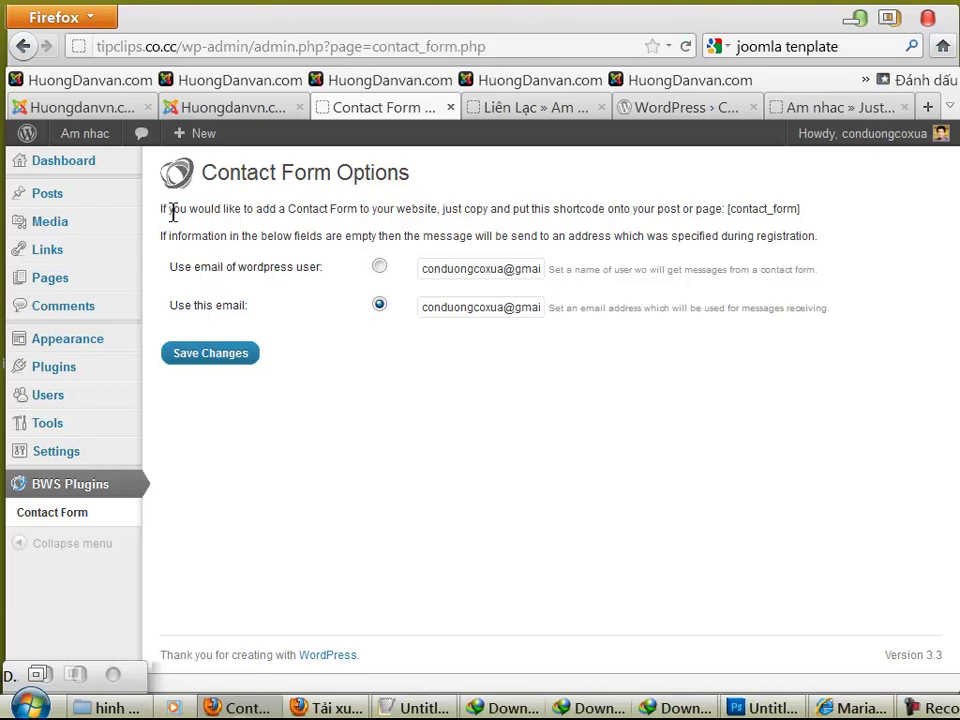
Copy the [contact_form] shortcode from the Contact Form options text.
key(ctrl+plus)
drag(320, 218, 838, 224)
click(562, 226)
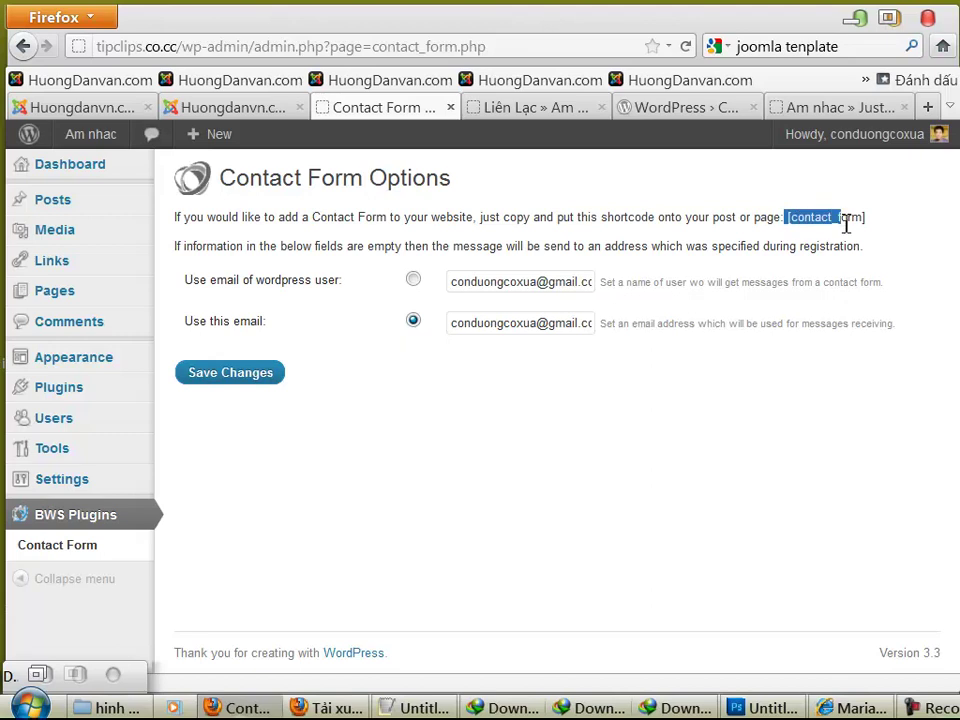
right_click(828, 228)
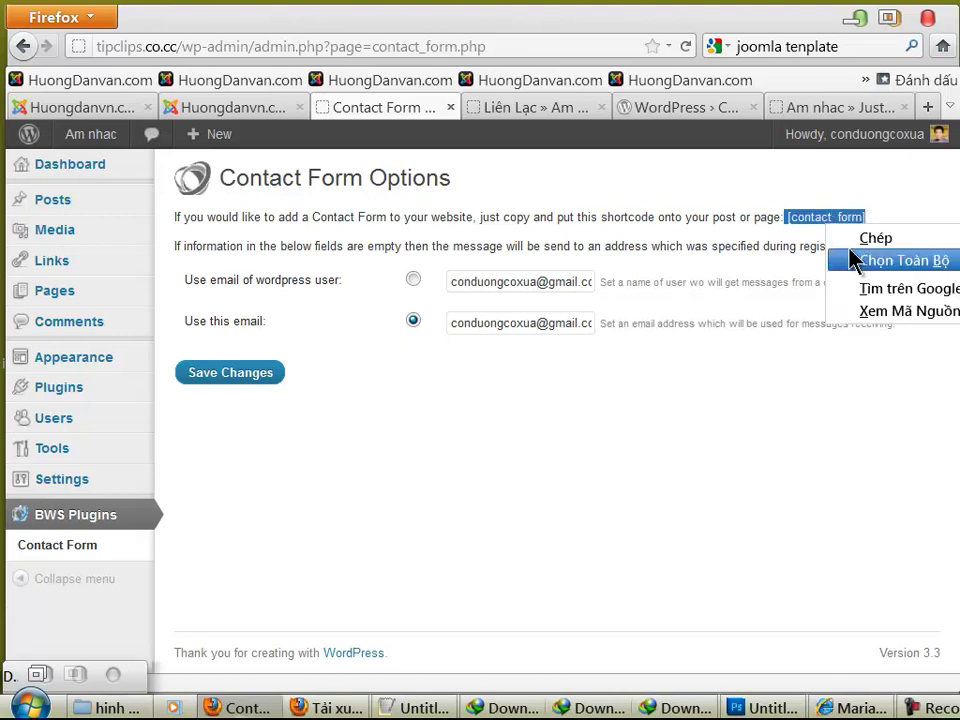
click(858, 236)
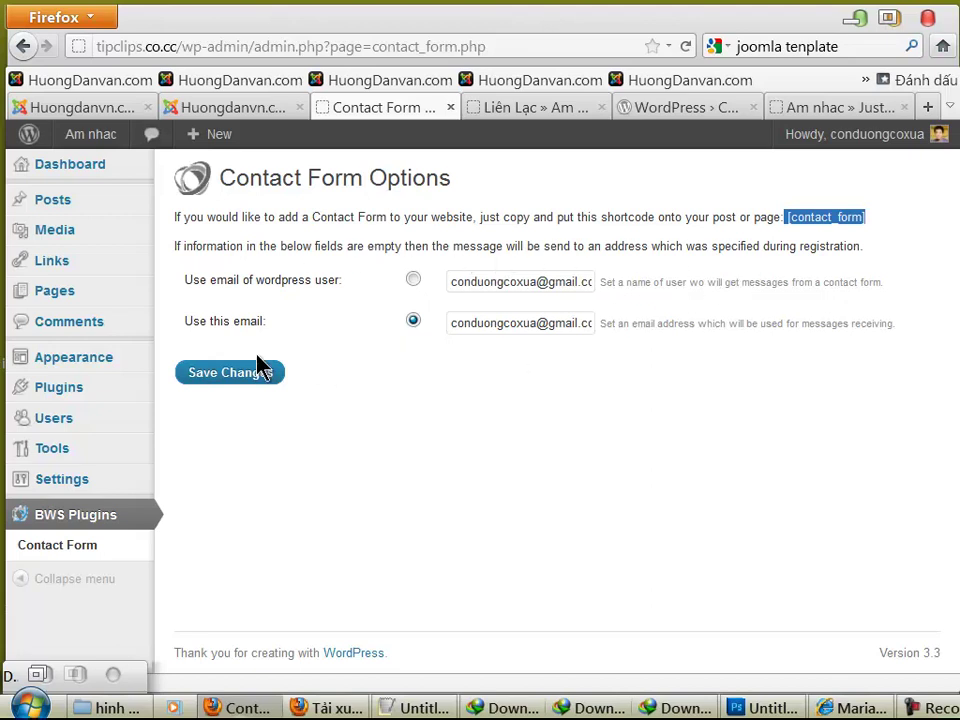
Clear the WordPress user email field, choose "Use this email" as the message recipient, and save the contact form options.
drag(184, 325, 444, 332)
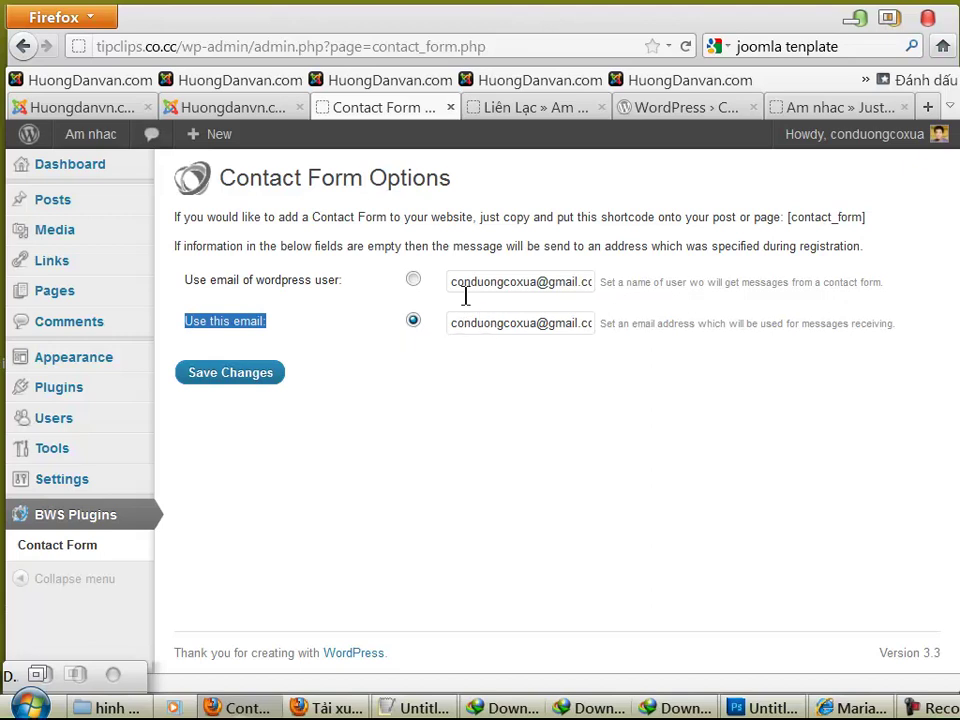
drag(466, 283, 645, 280)
text(c)
key(BackSpace)
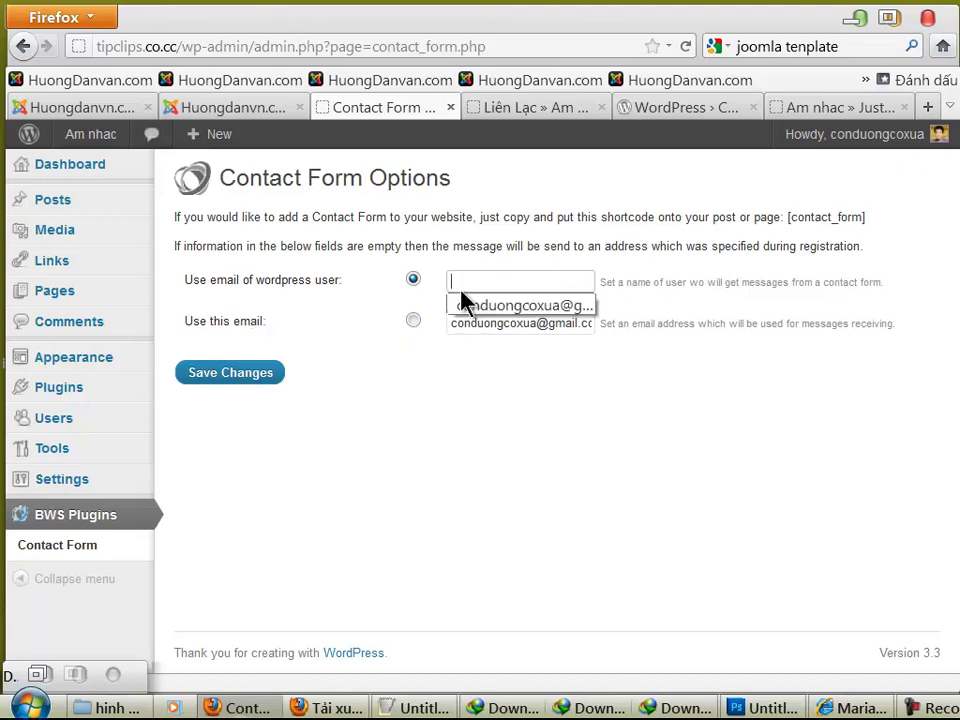
click(413, 322)
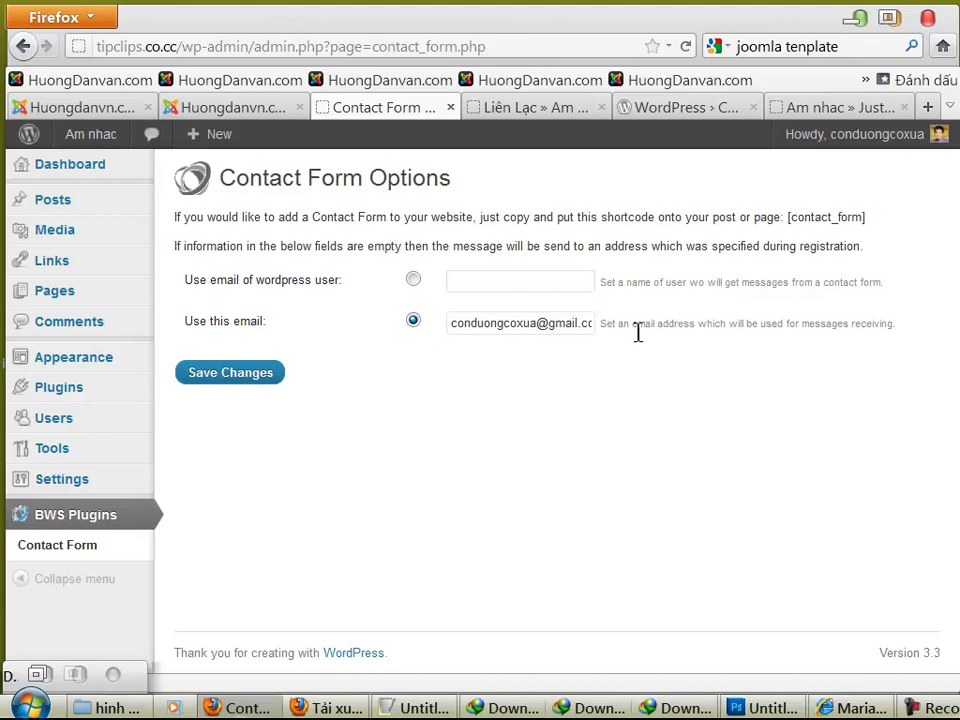
drag(620, 333, 792, 328)
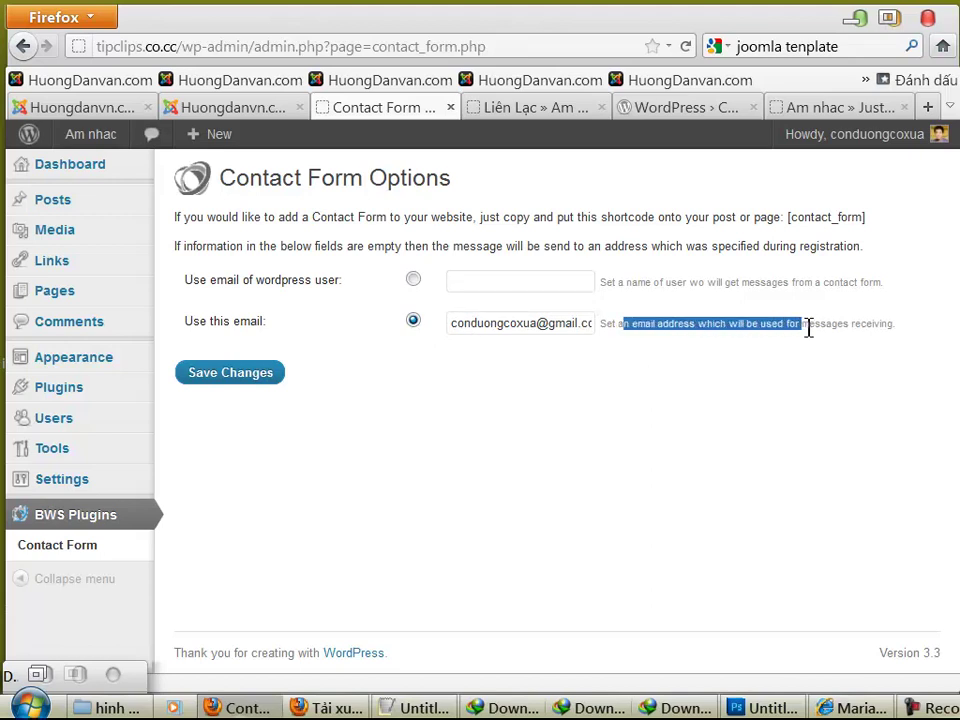
drag(809, 329, 842, 333)
click(818, 329)
drag(498, 333, 632, 347)
click(632, 395)
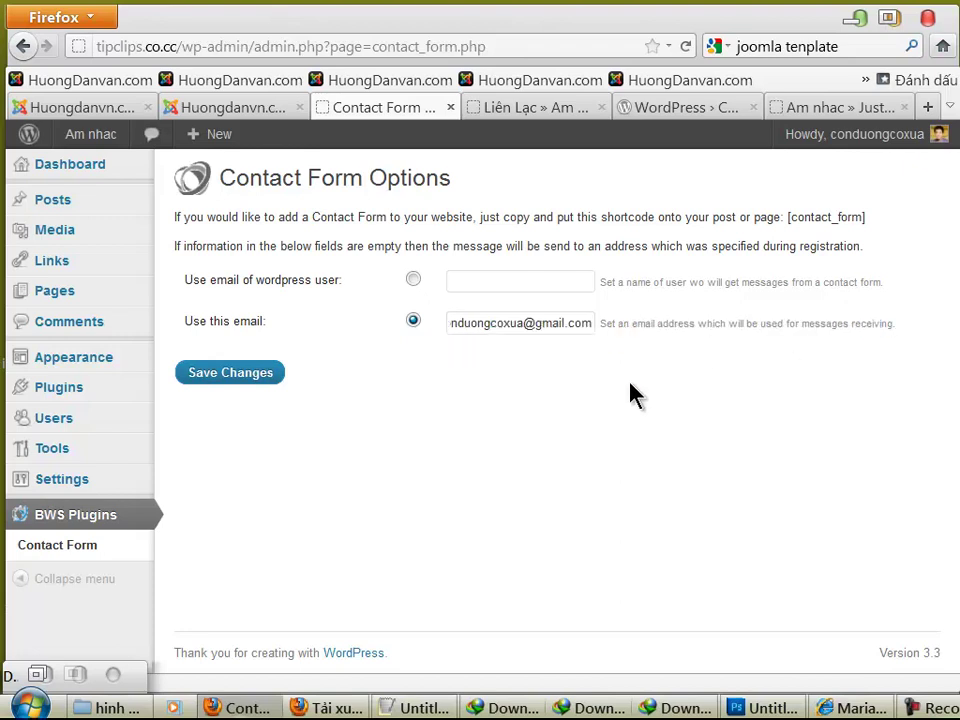
click(254, 375)
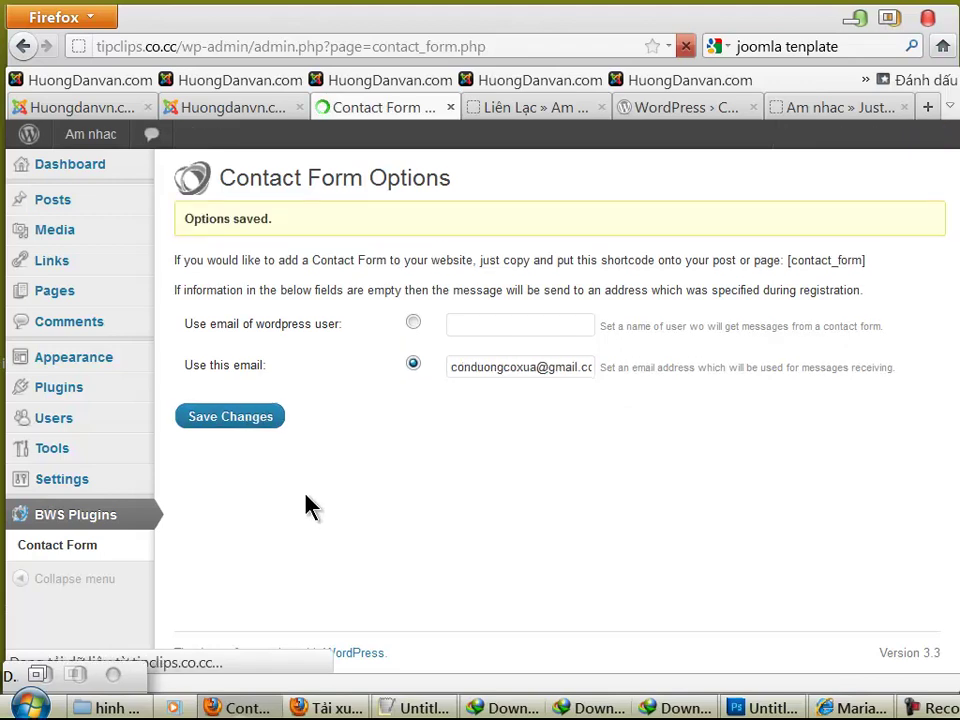
Add a new page to the site and title it "Liên Hệ".
mouse_move(94, 251)
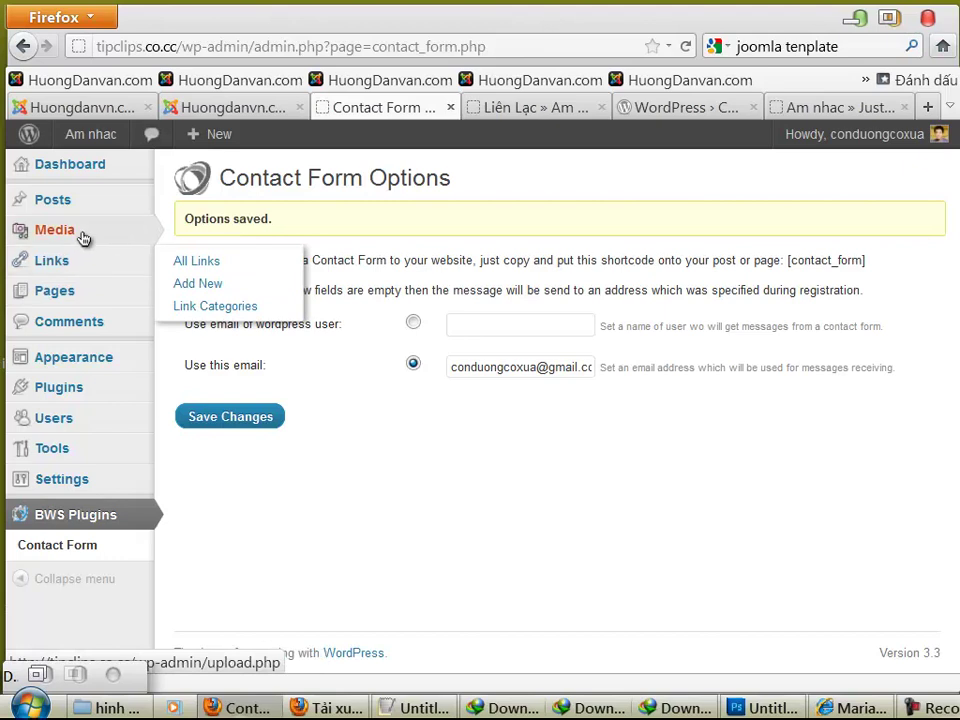
mouse_move(83, 231)
mouse_move(82, 293)
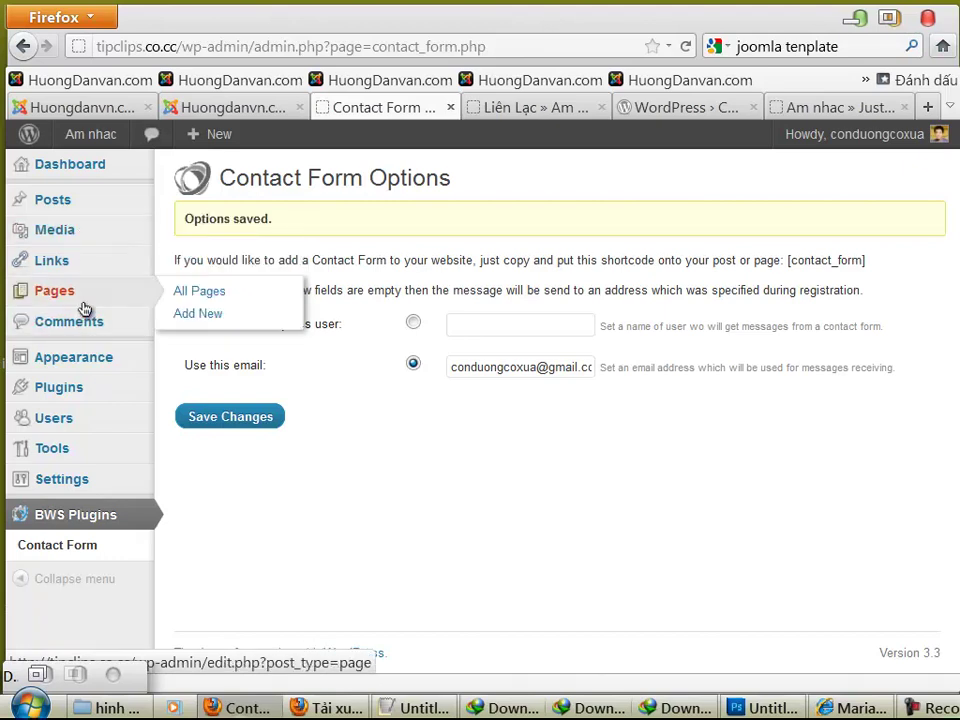
click(226, 316)
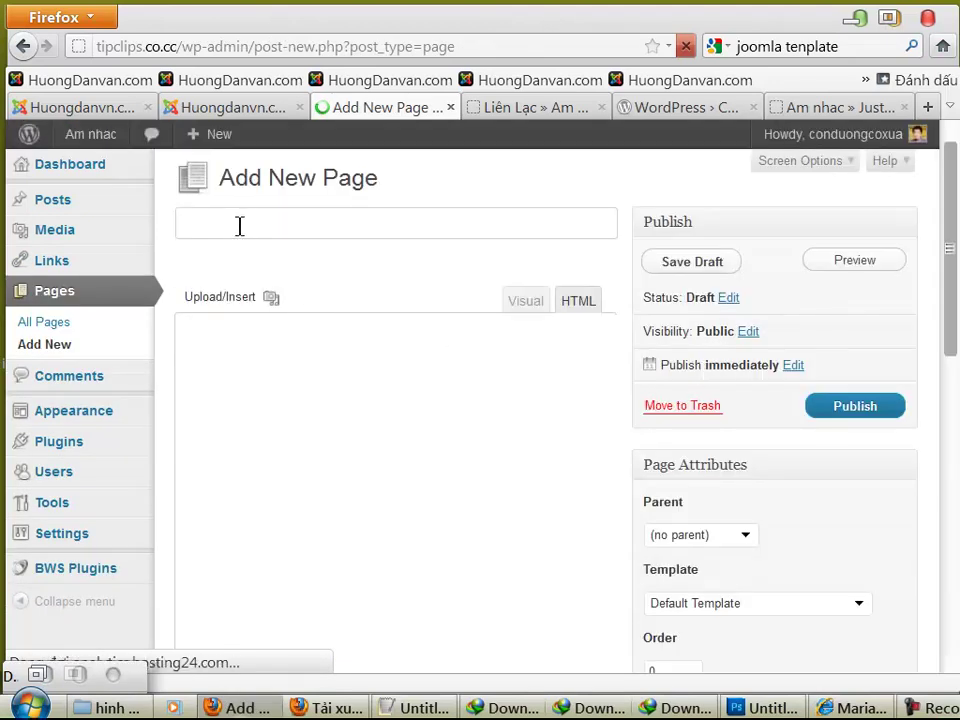
click(240, 225)
text(Liên Hệ)
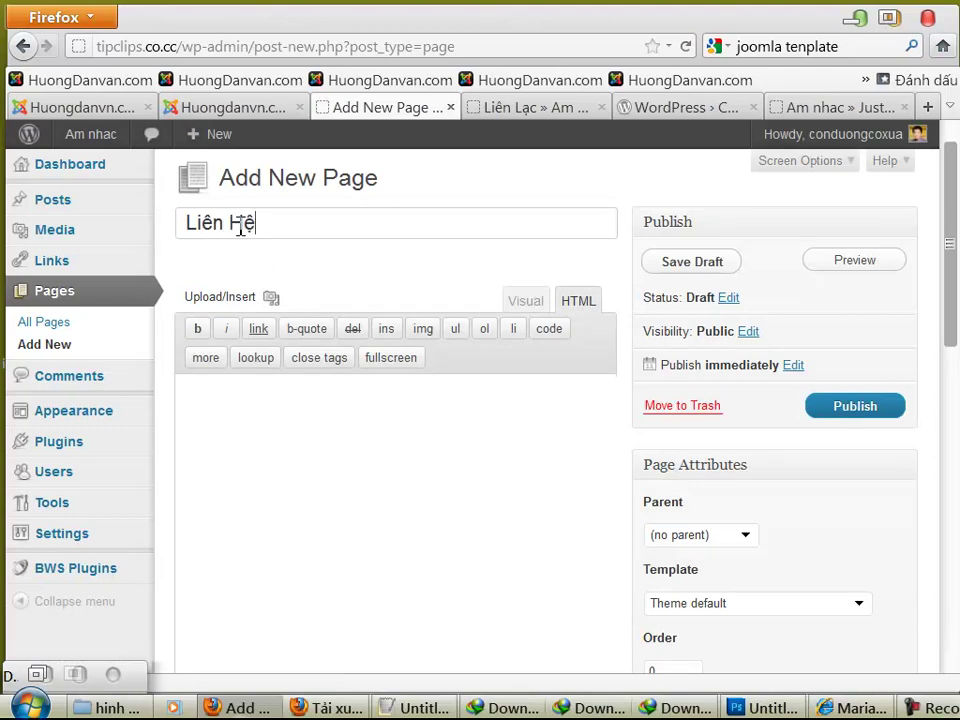
Paste the copied [contact_form] shortcode into the page's HTML content.
click(419, 513)
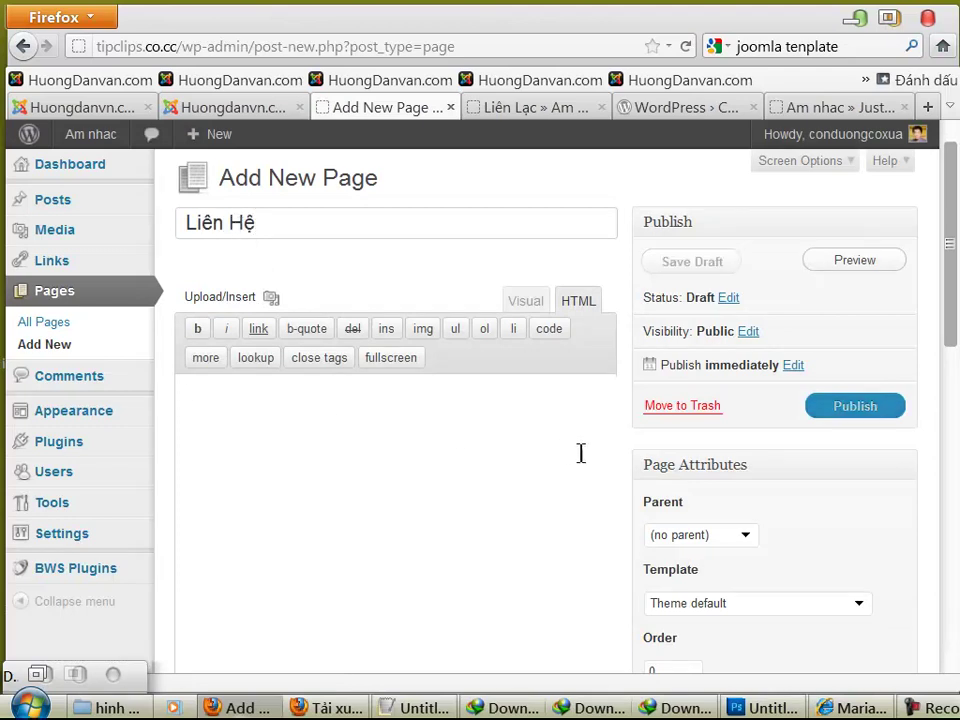
right_click(384, 450)
click(416, 514)
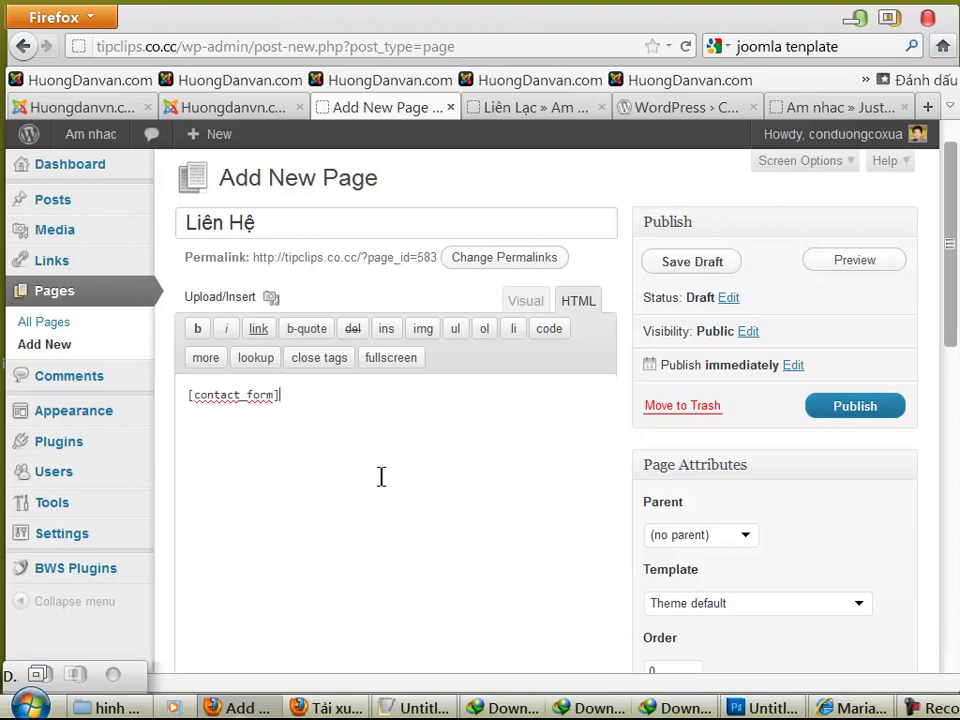
Review the page's template choices, keep Theme default, and publish the "Liên Hệ" page.
scroll(614, 476, down, 5)
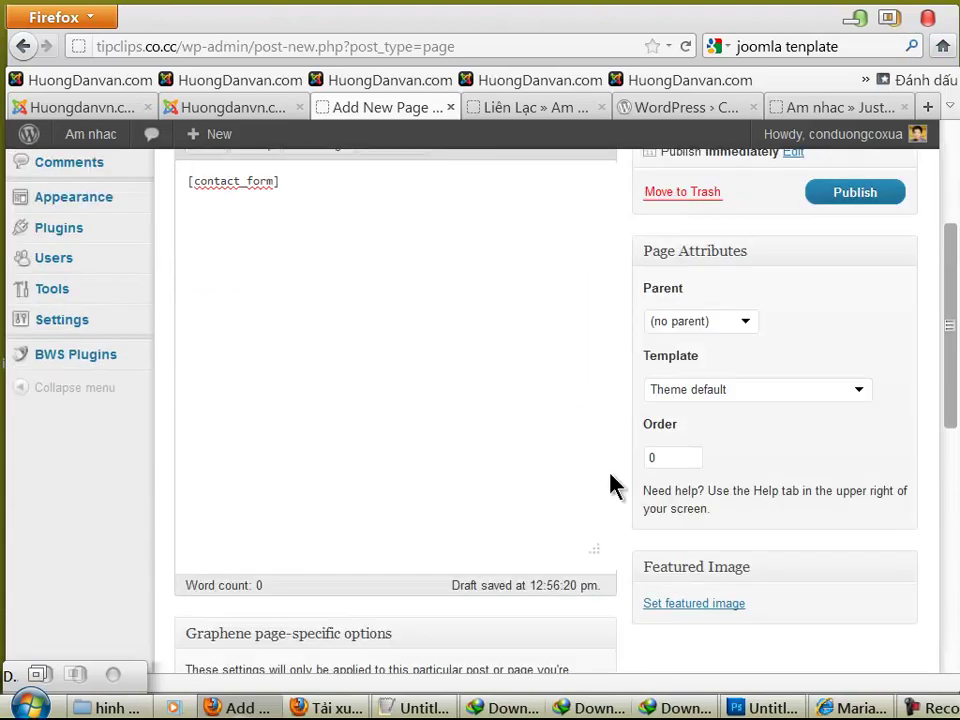
click(806, 288)
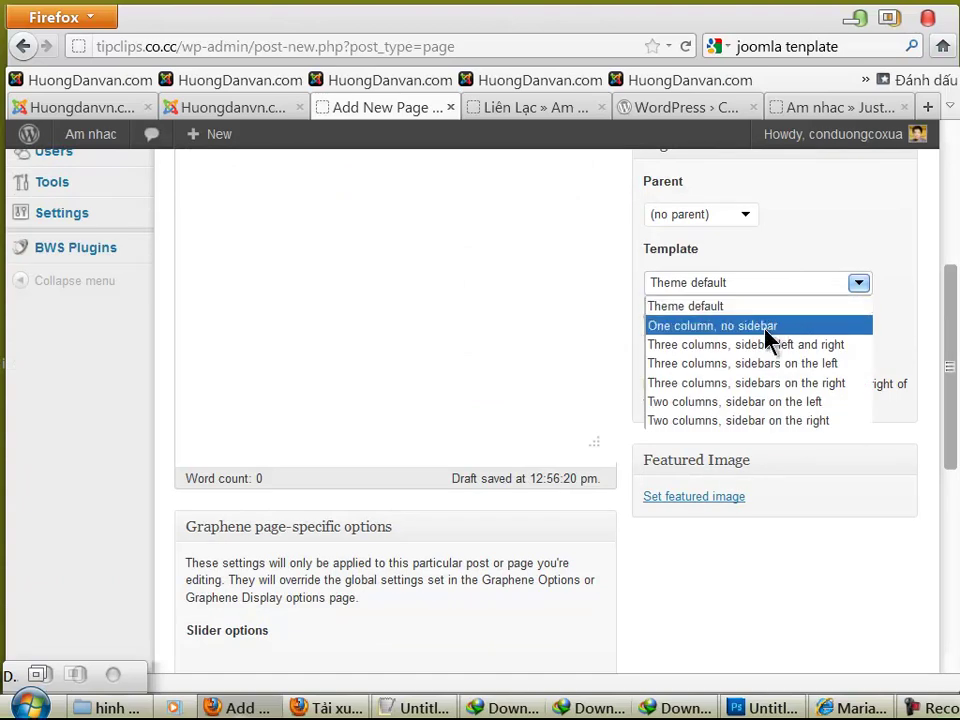
click(797, 261)
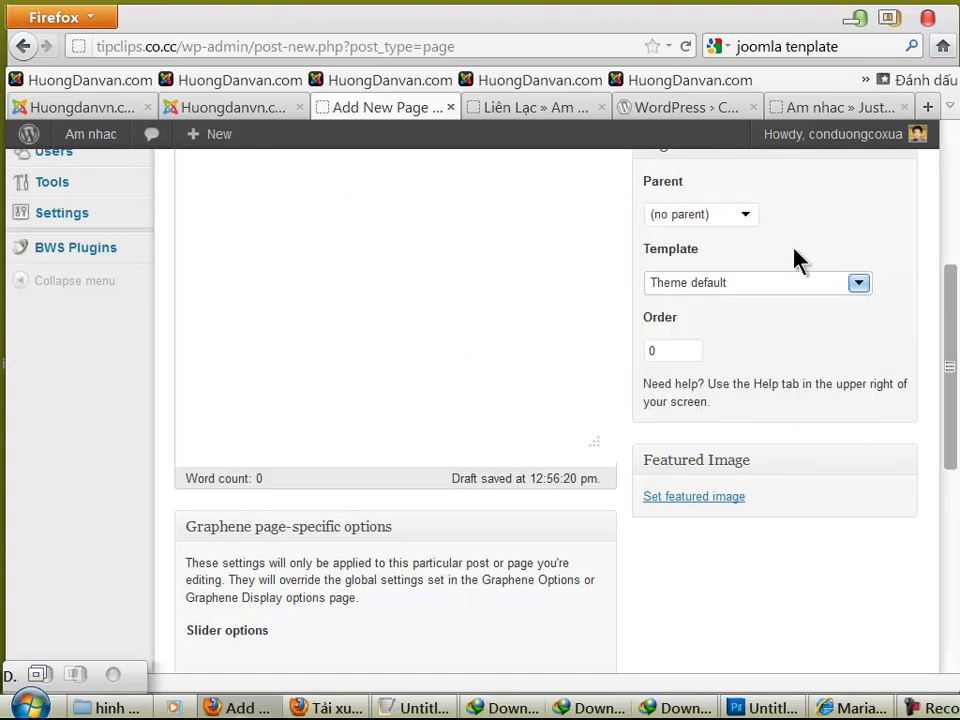
scroll(440, 414, down, 3)
scroll(449, 415, up, 8)
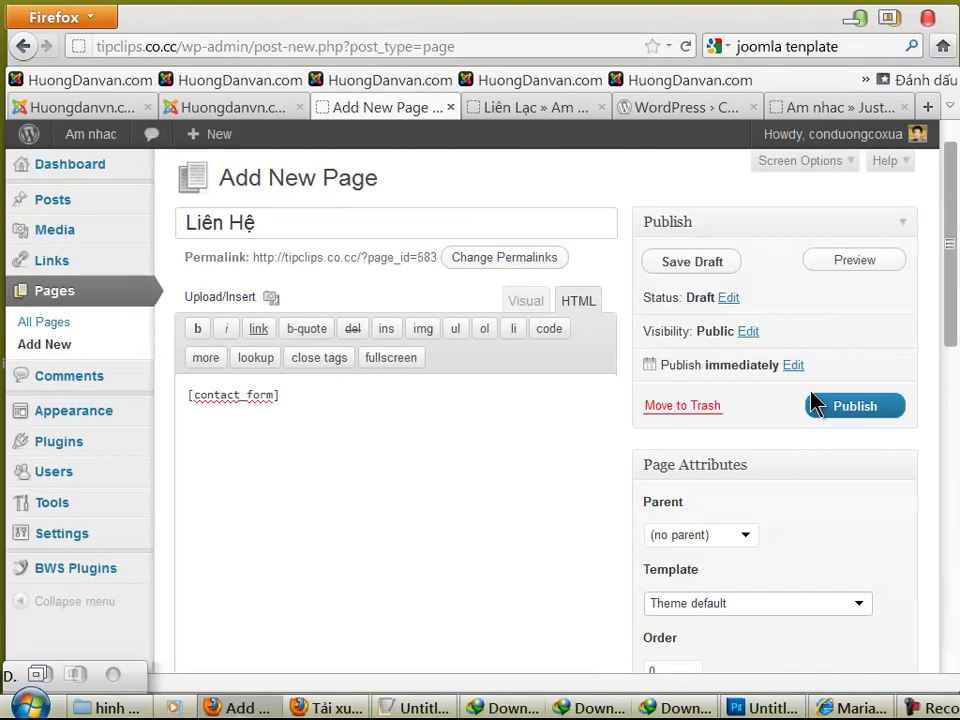
click(840, 410)
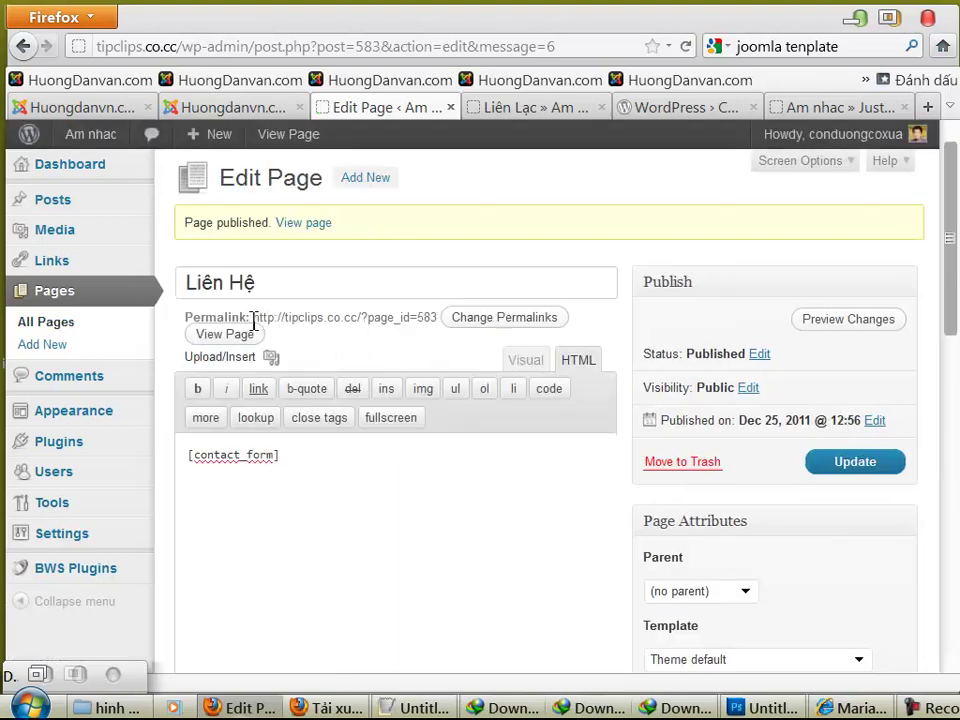
Copy the published page's permalink and open the "Liên Hệ" page in a new tab.
drag(268, 322, 436, 328)
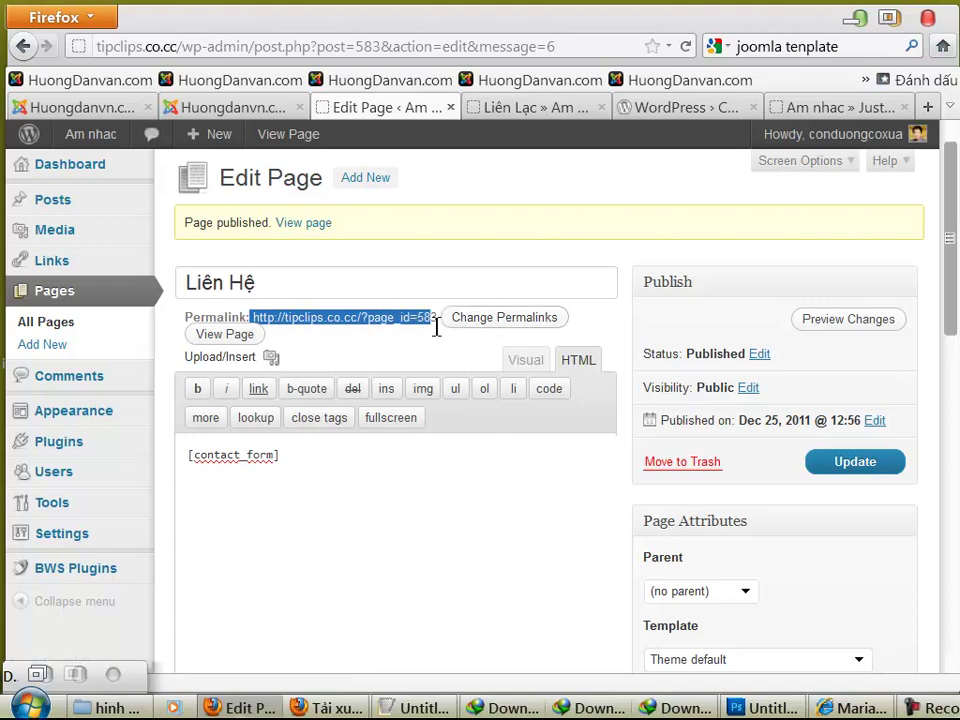
right_click(318, 317)
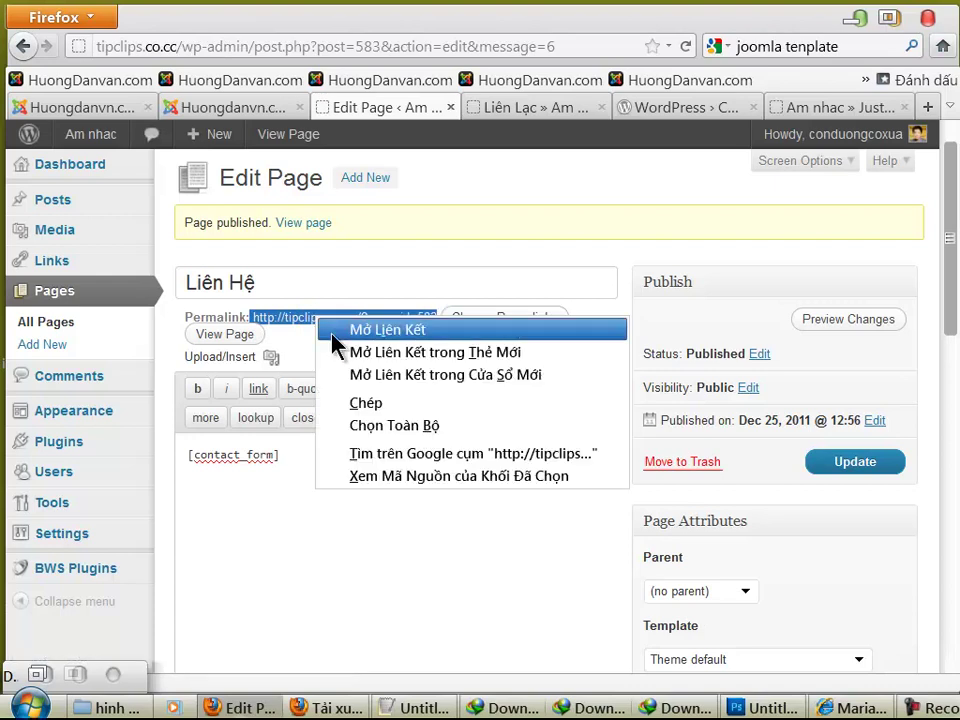
click(325, 400)
click(194, 341)
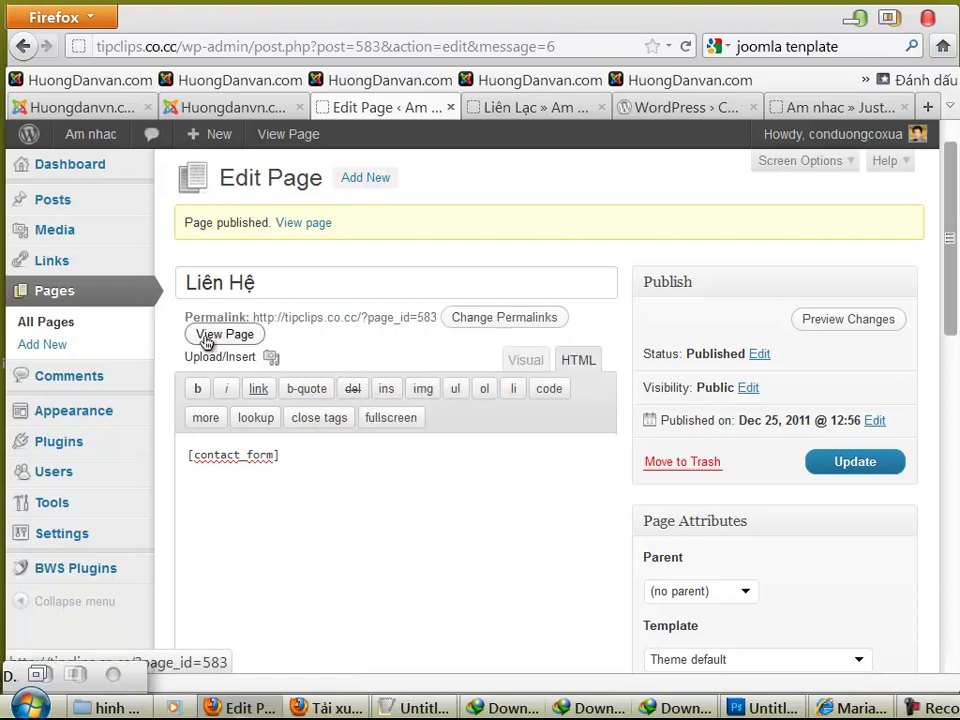
click(207, 341)
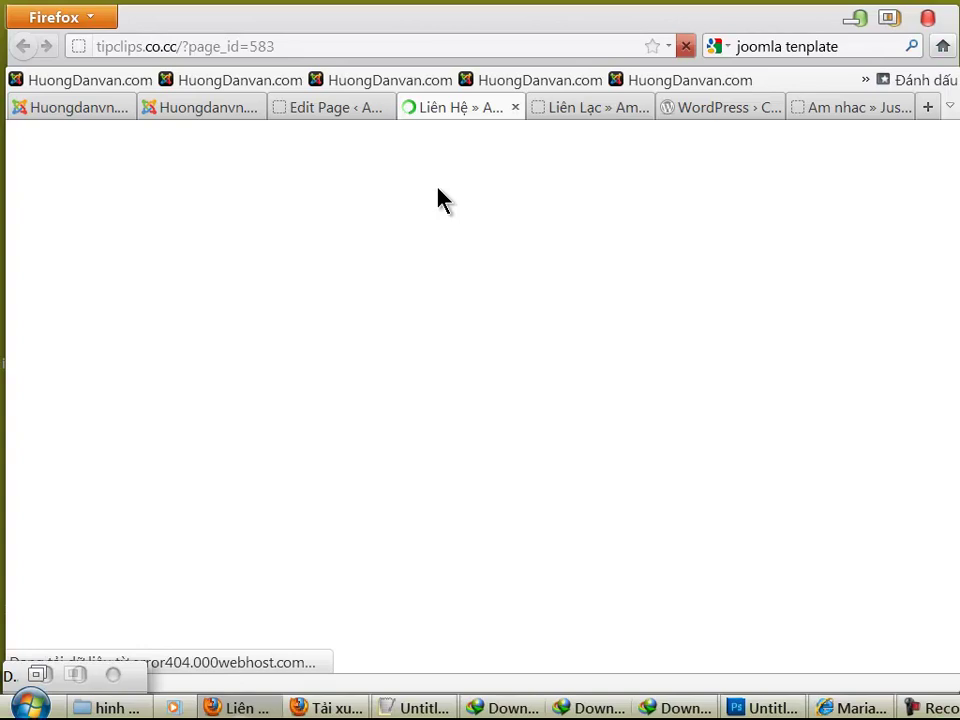
Examine the "Liên Hệ" page's contact form fields, Submit button and site navigation bar, comparing it with the page editor.
scroll(515, 400, down, 2)
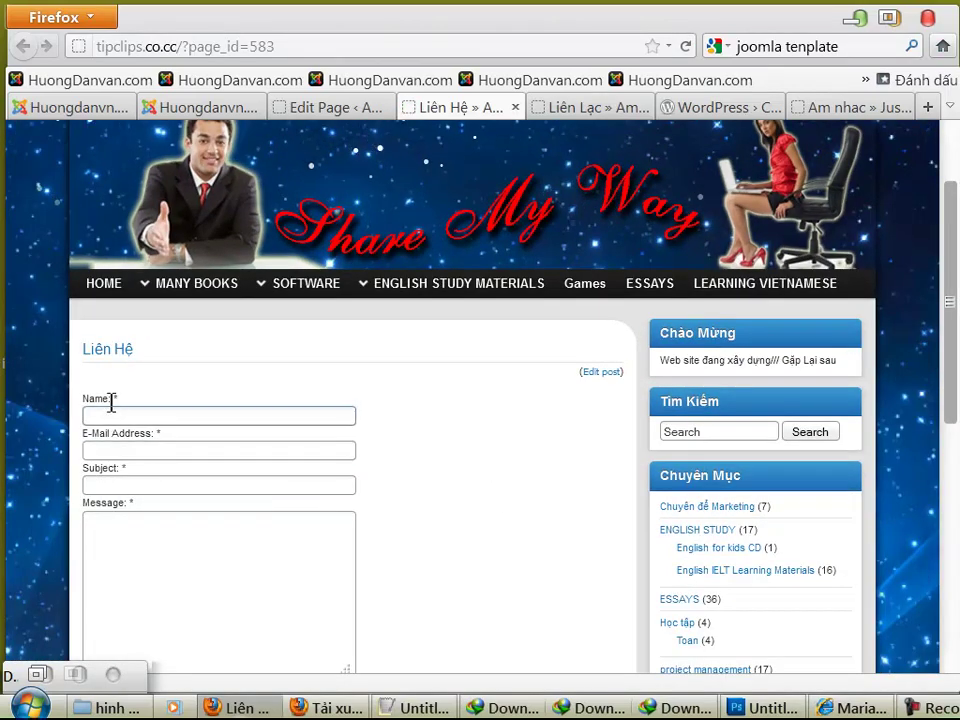
scroll(111, 414, down, 2)
click(124, 356)
click(119, 395)
click(133, 454)
scroll(246, 529, down, 2)
scroll(248, 540, up, 2)
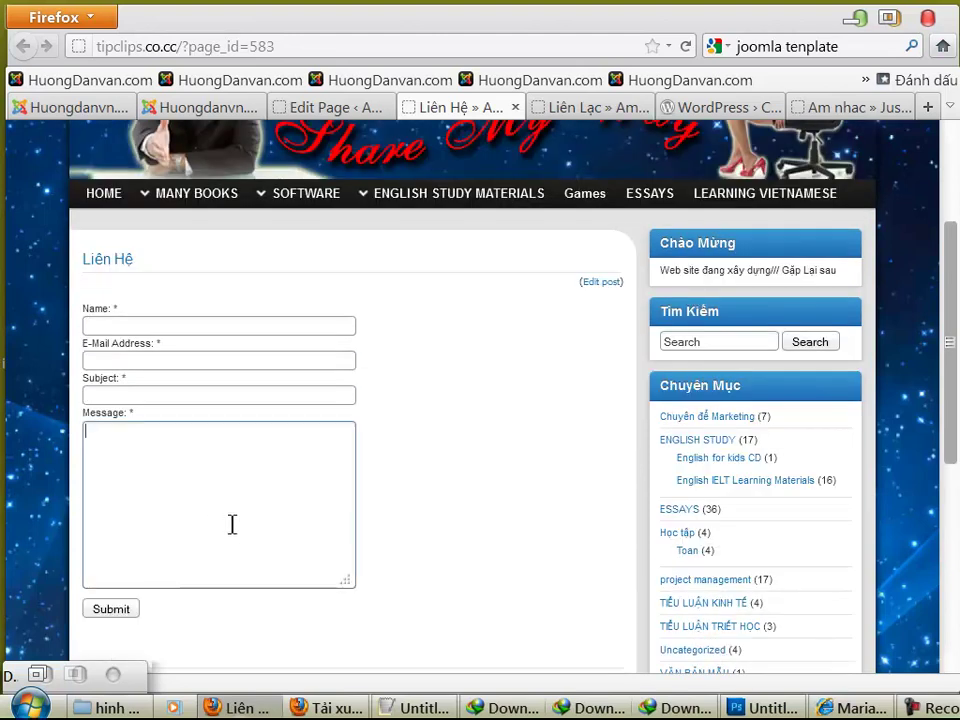
click(112, 327)
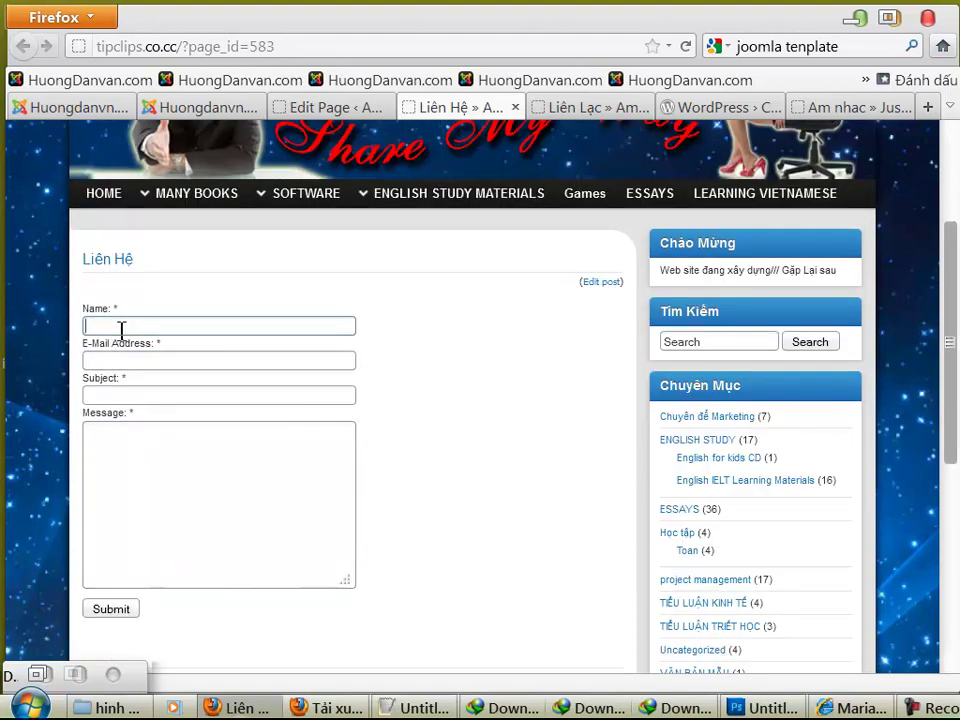
click(154, 517)
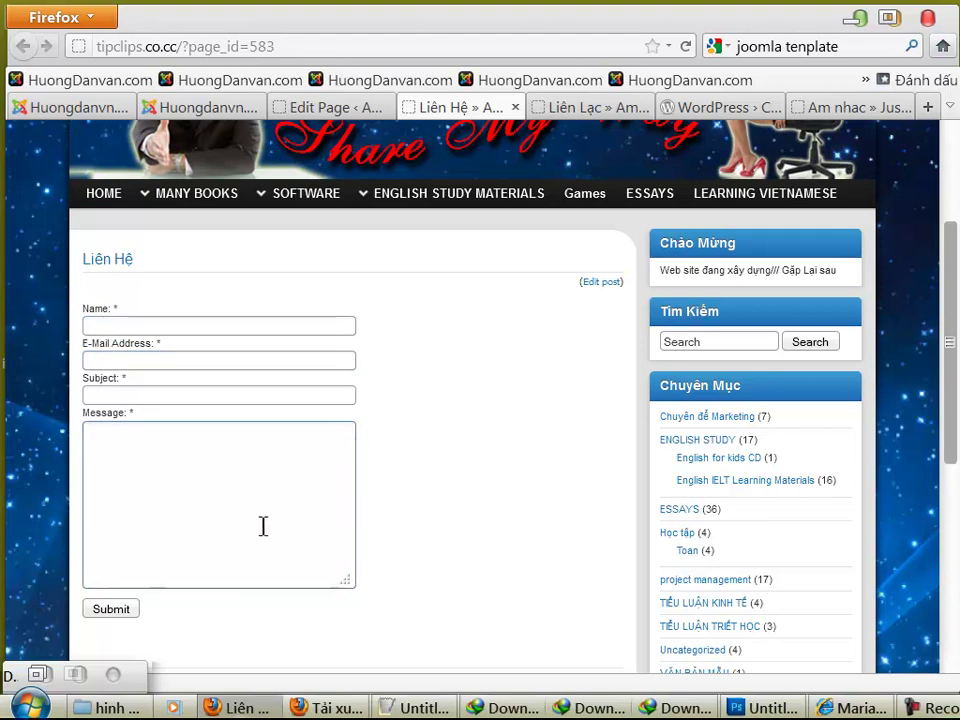
scroll(262, 526, down, 4)
scroll(258, 535, up, 8)
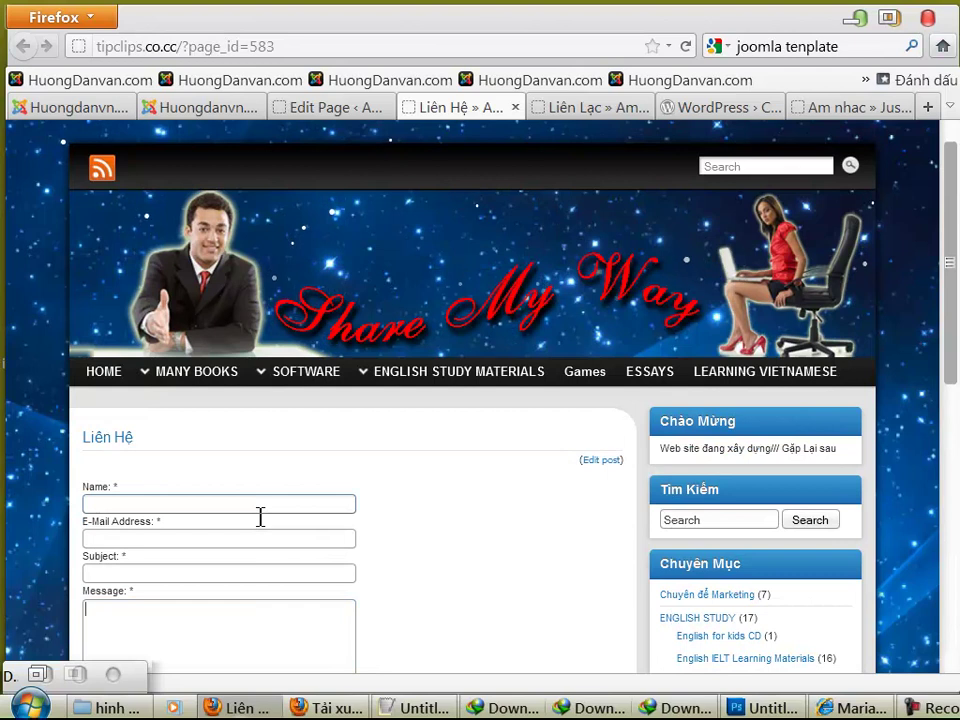
scroll(431, 546, down, 2)
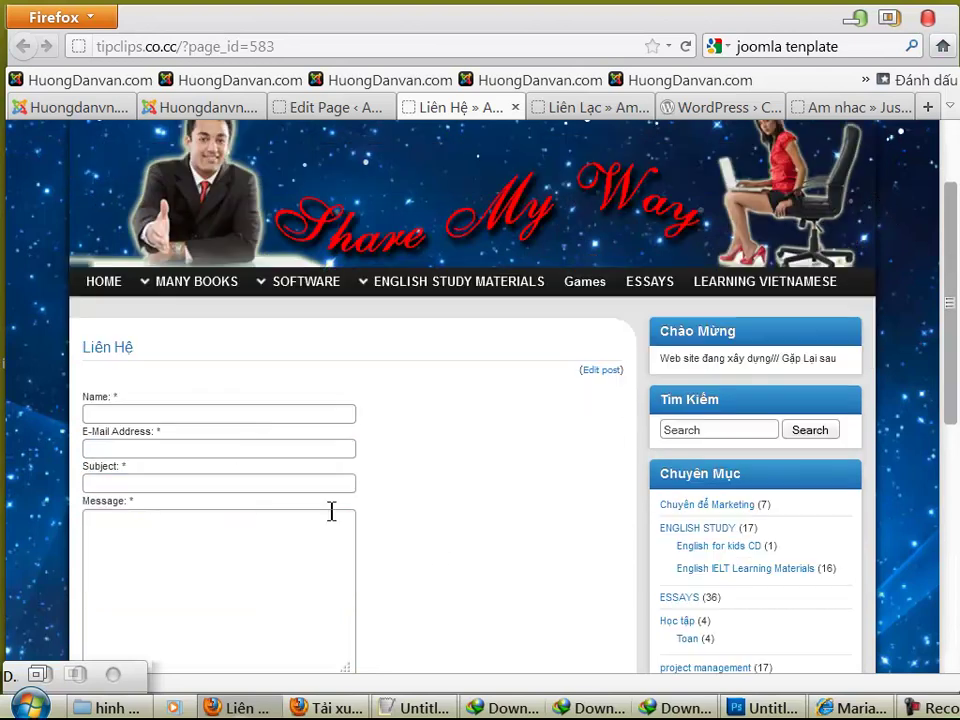
click(350, 116)
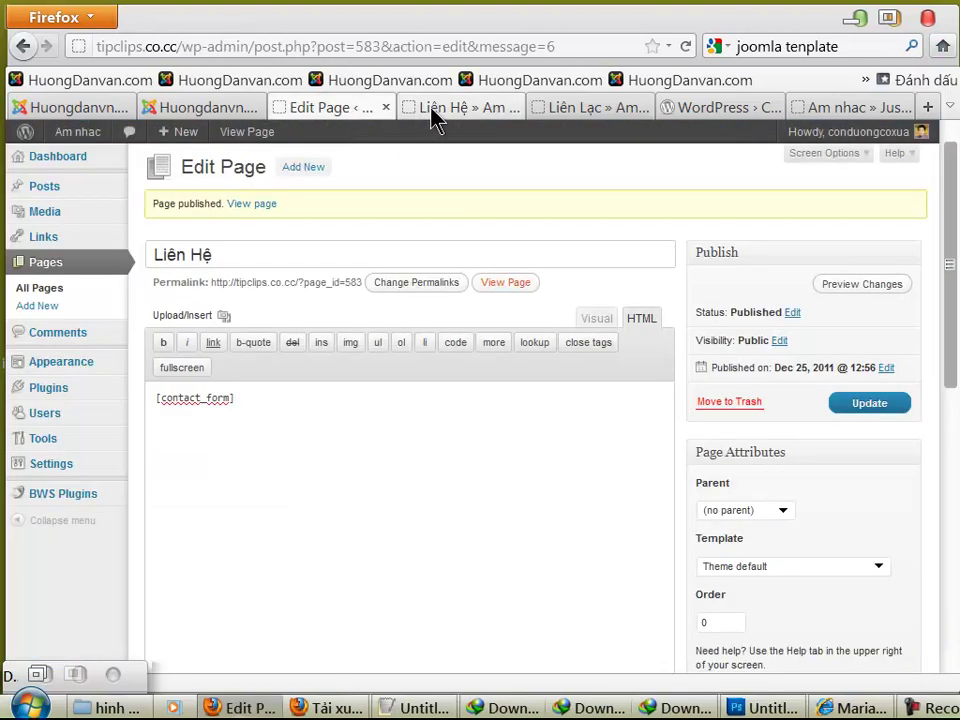
click(434, 114)
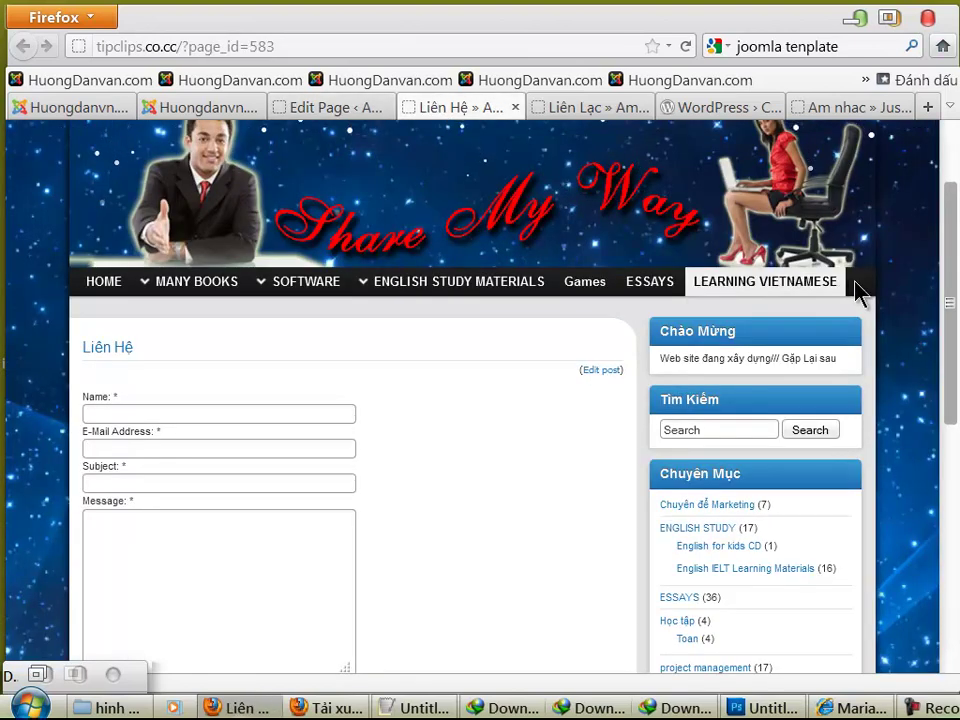
Return to the "Liên Hệ" page editor and copy the page's full permalink.
click(322, 110)
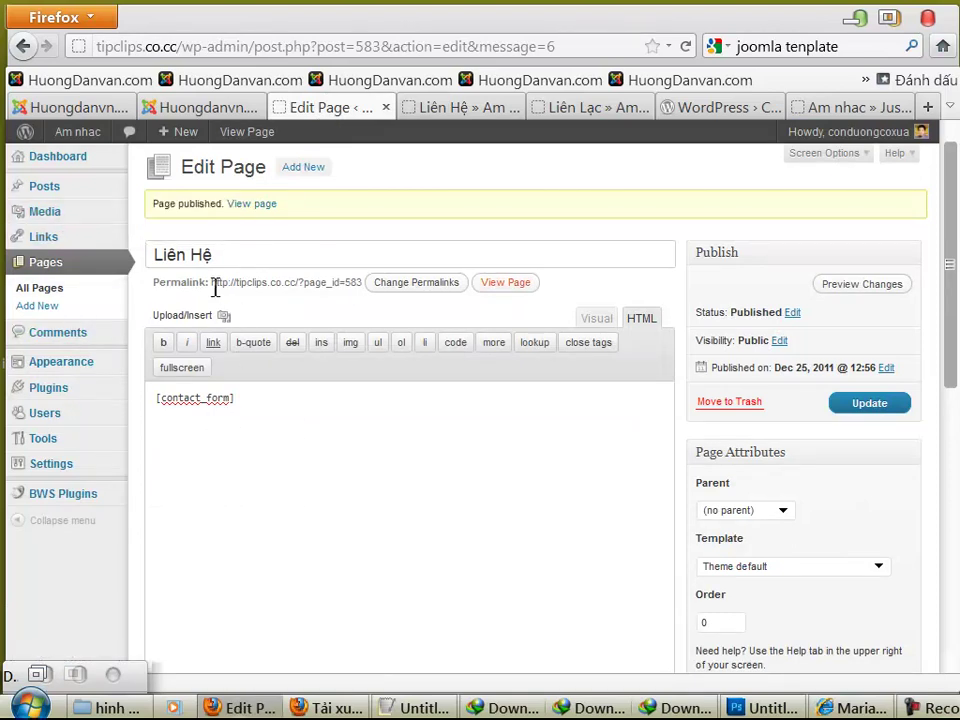
drag(215, 288, 337, 291)
right_click(300, 284)
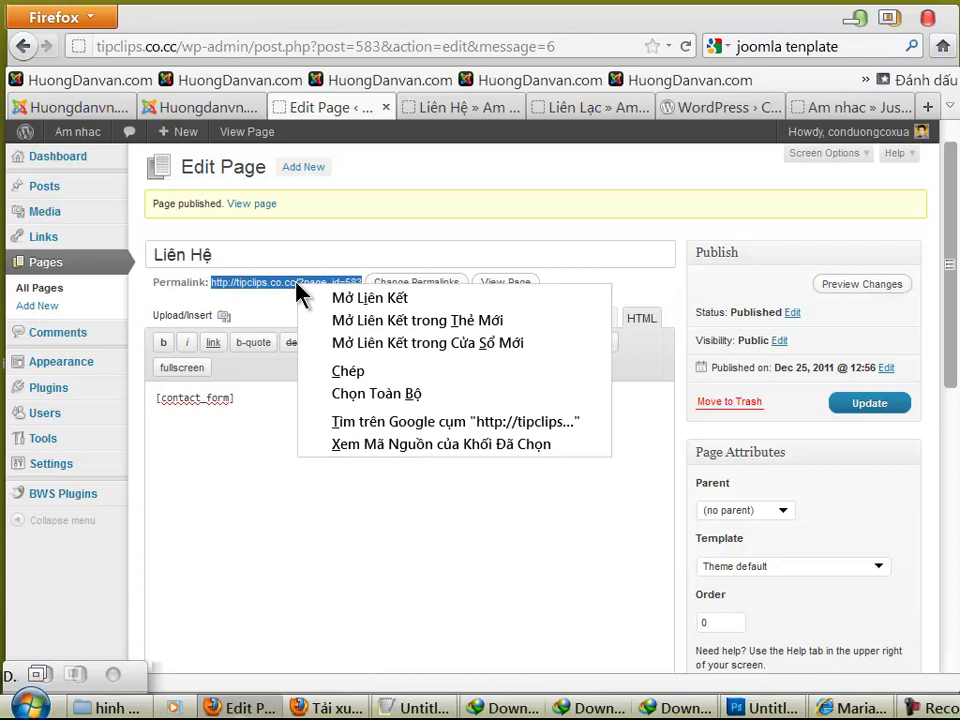
click(343, 372)
Open the site's menu management and replace the custom link's URL with the copied "Liên Hệ" page permalink.
mouse_move(90, 366)
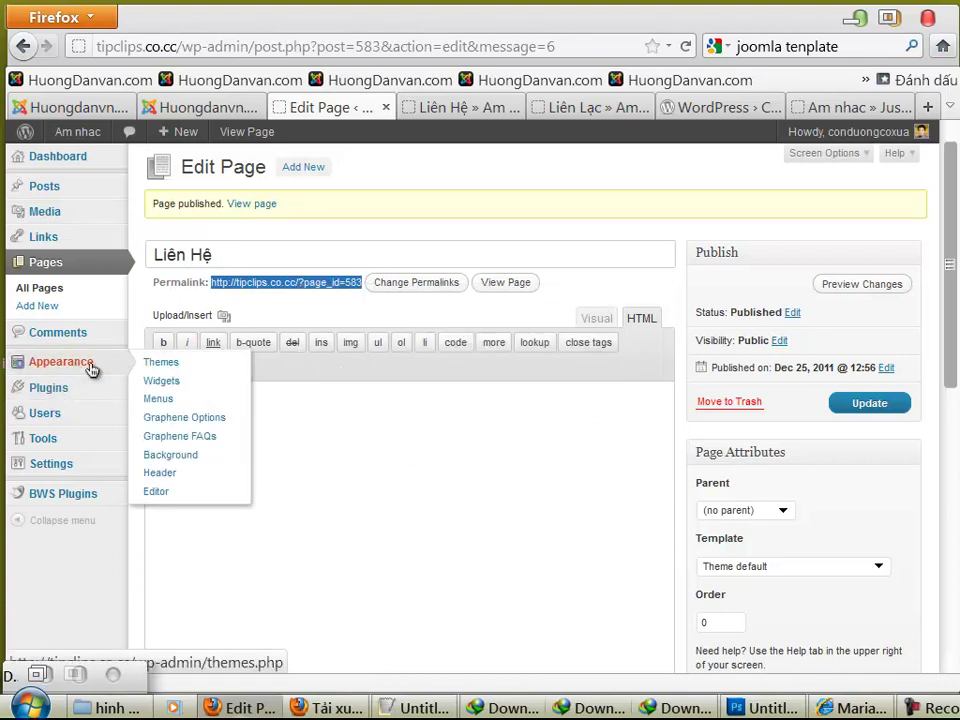
click(176, 400)
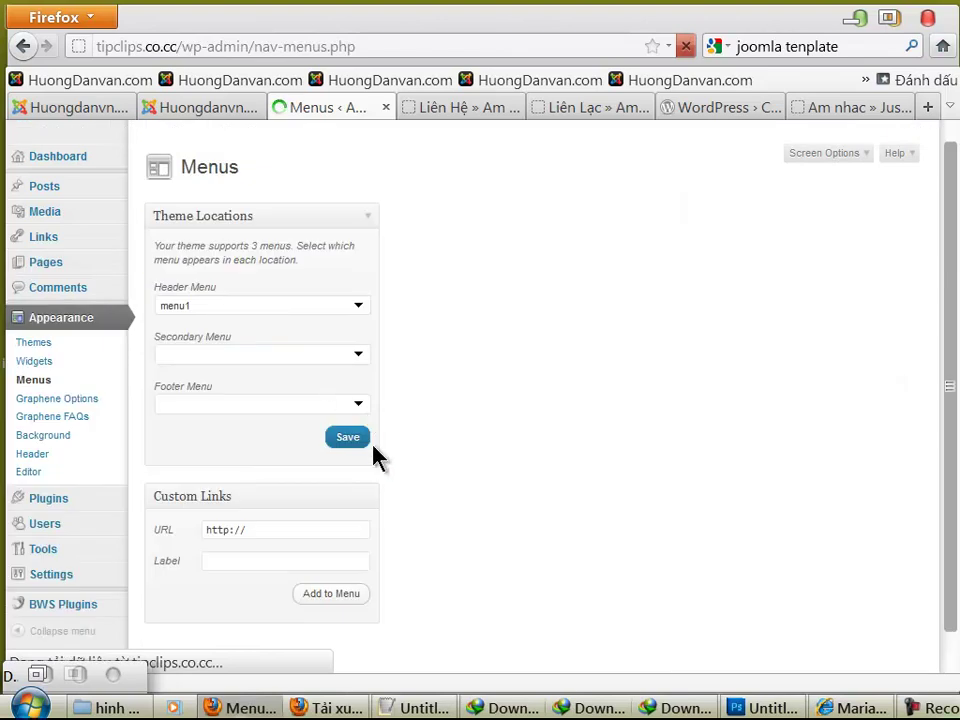
scroll(367, 421, down, 1)
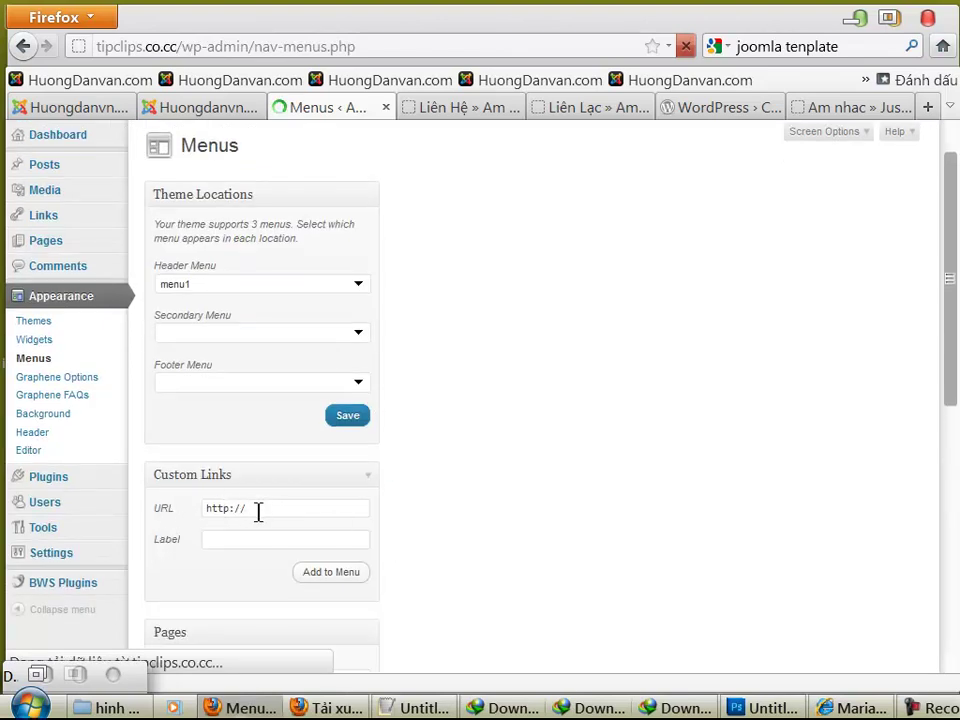
click(257, 508)
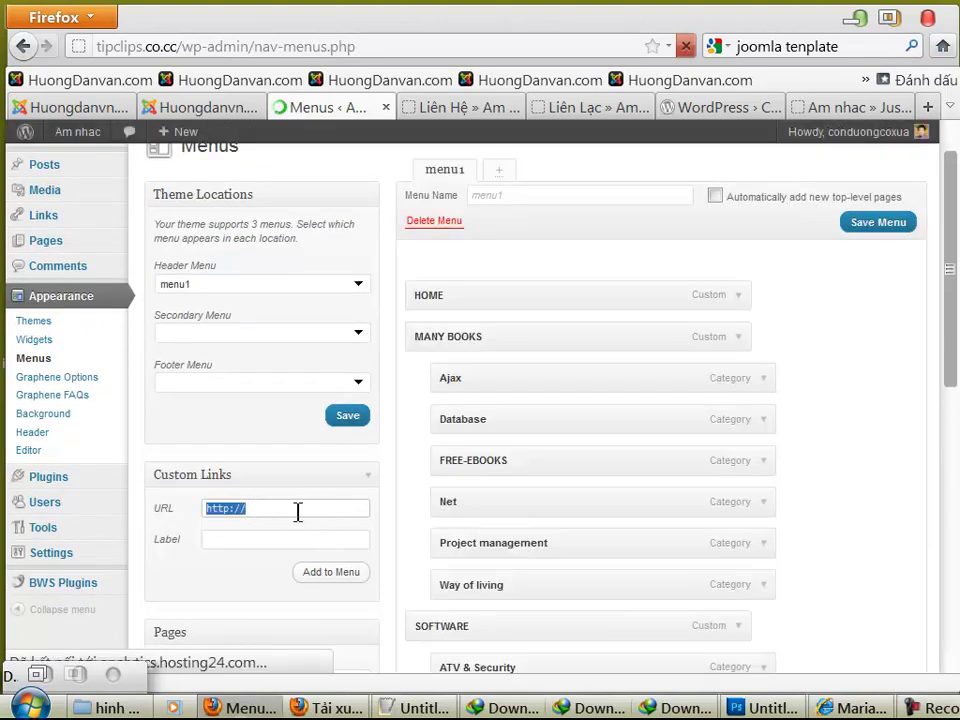
right_click(236, 512)
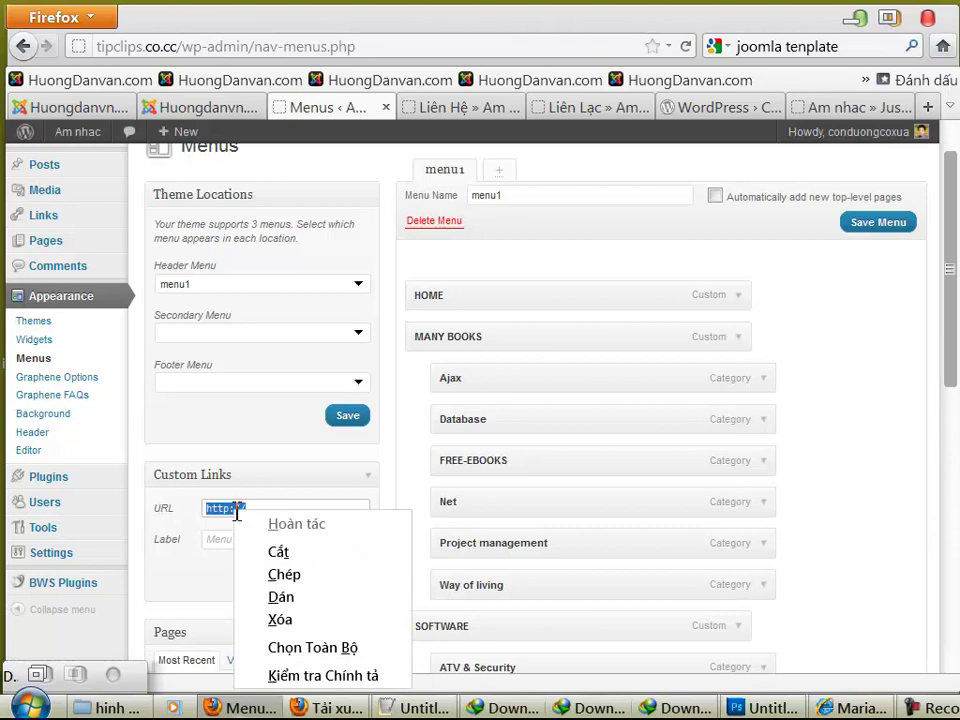
click(280, 597)
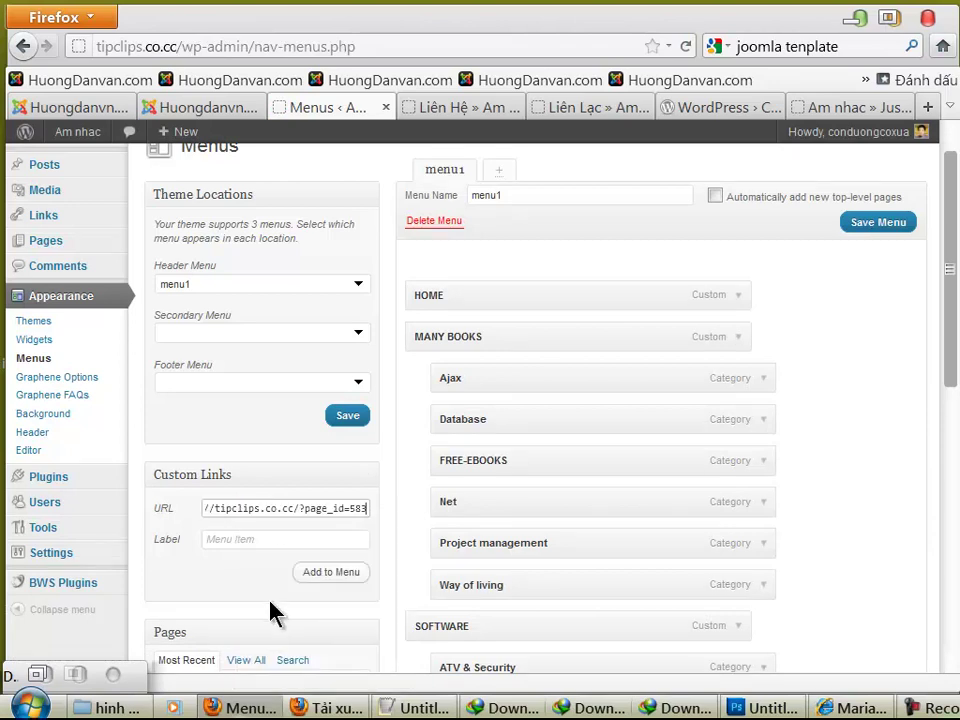
Label the custom link "Liên Hệ", add it to menu1 and save the menu.
click(267, 541)
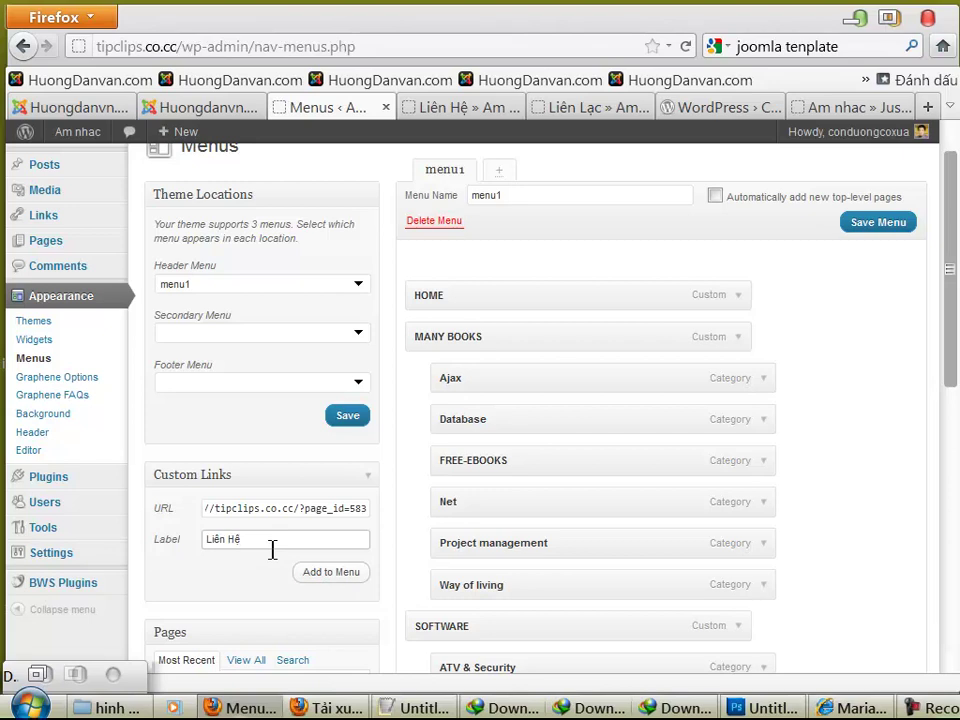
scroll(318, 584, down, 10)
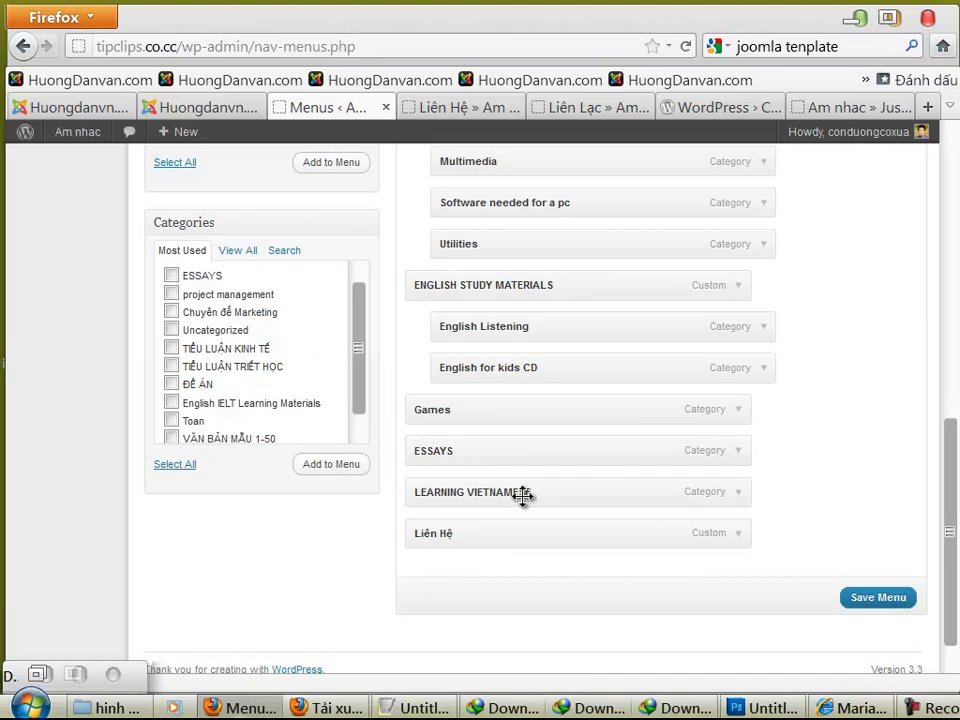
click(875, 600)
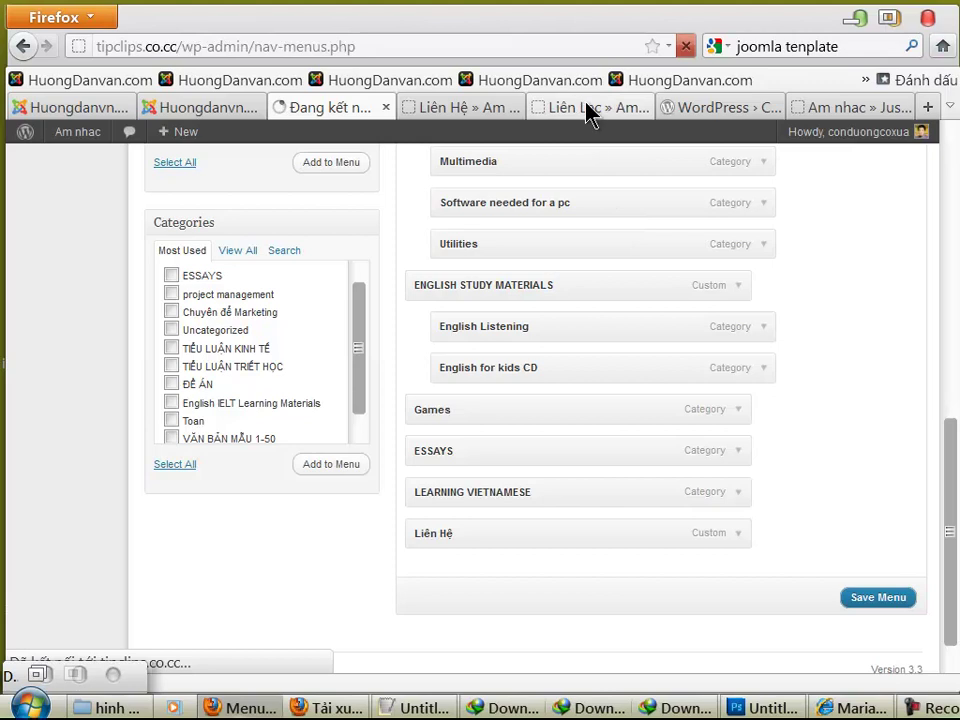
Load the site's home page and follow the new "Liên Hệ" navigation item to check the contact form.
click(588, 112)
scroll(712, 488, up, 3)
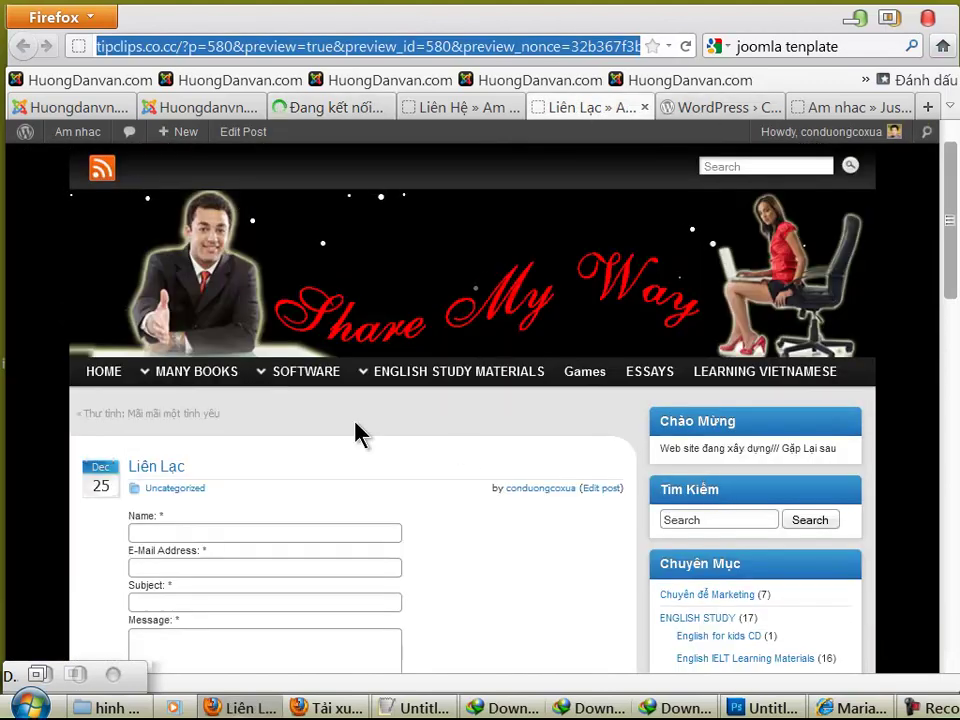
click(108, 374)
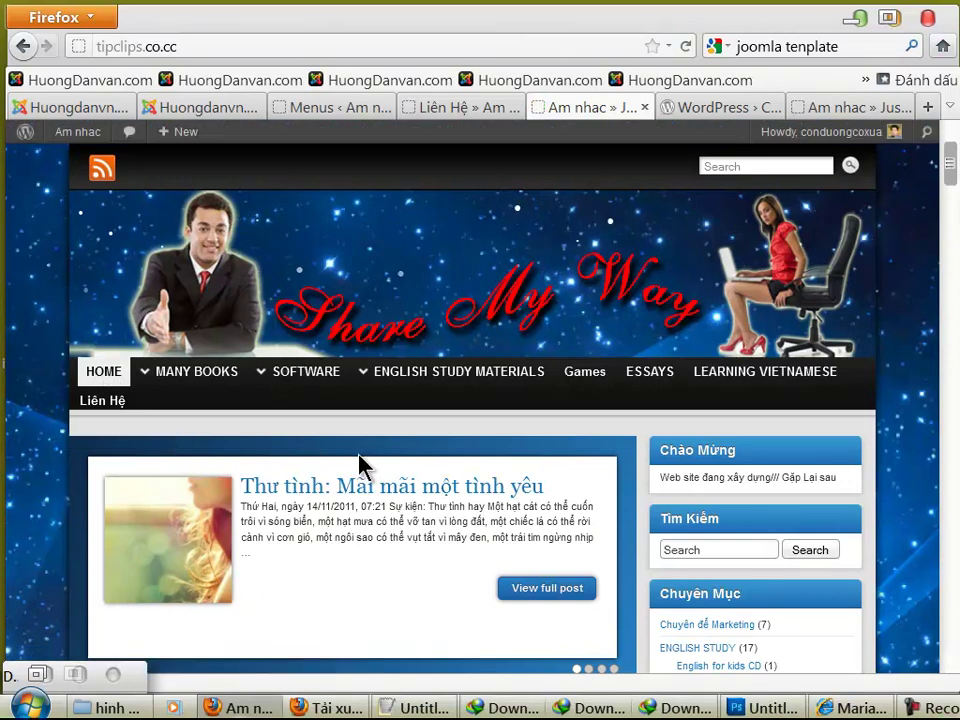
key(ctrl+minus)
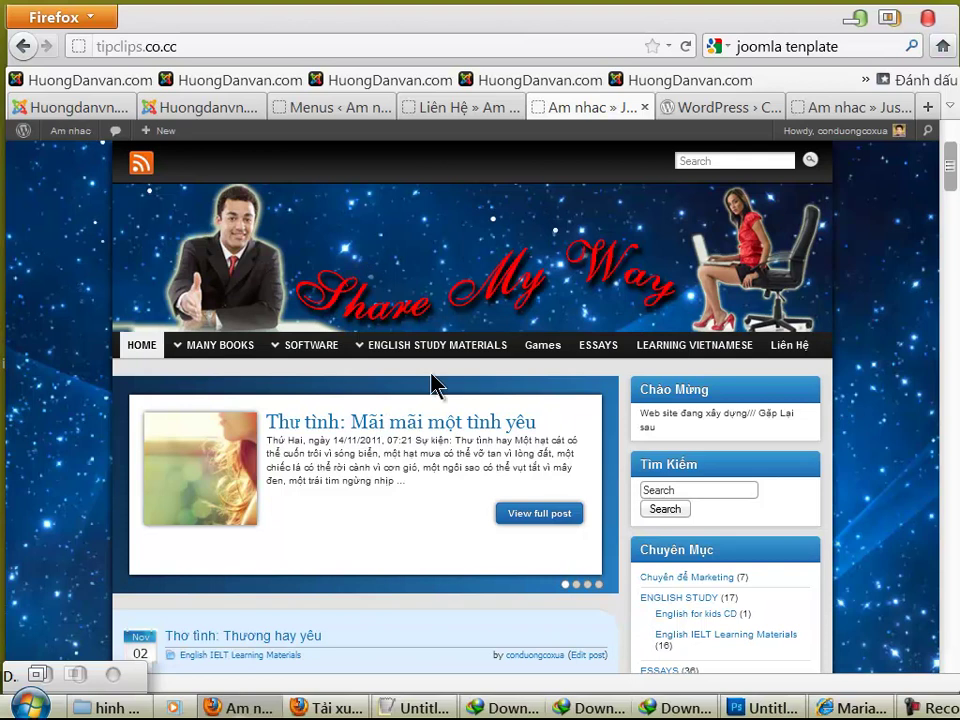
click(793, 350)
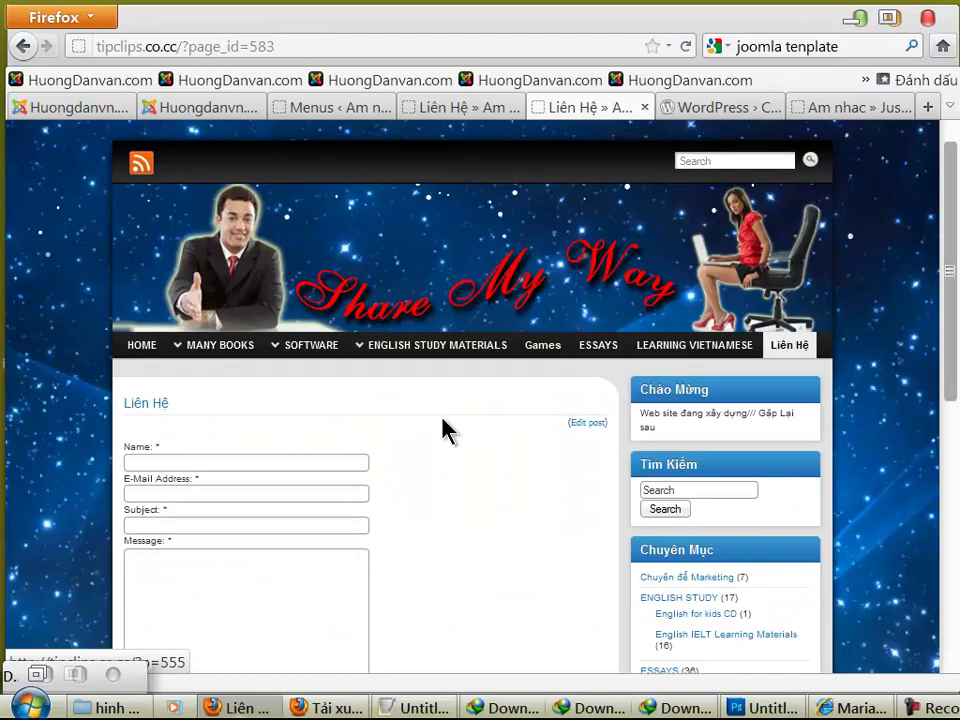
scroll(477, 170, down, 2)
Review the saved menu1 and the contact form on the previously opened "Liên Hệ" page.
click(455, 110)
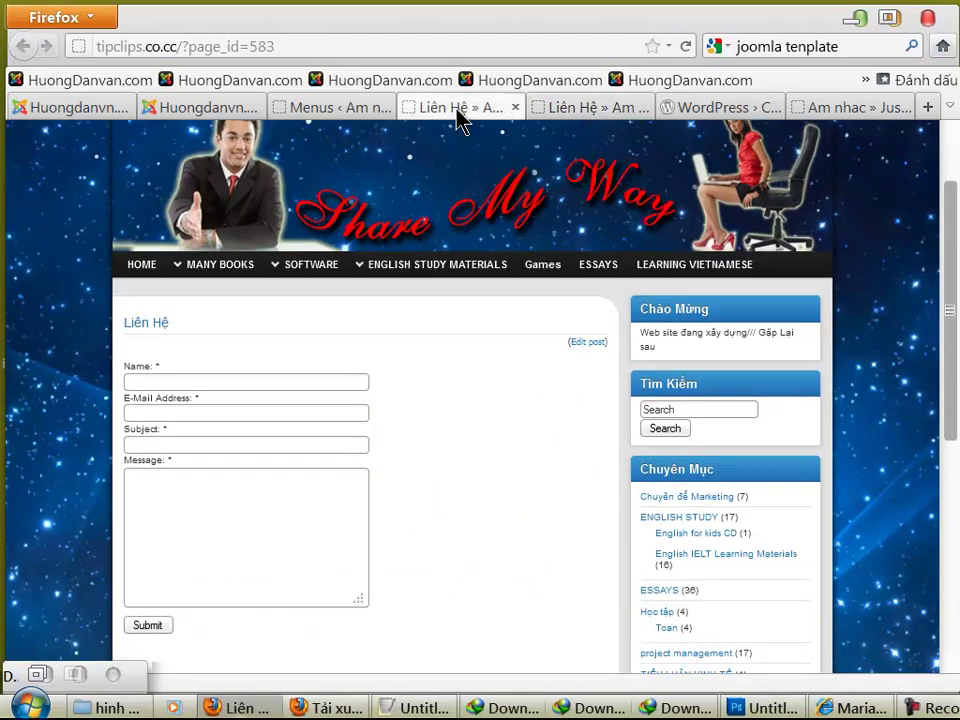
click(333, 118)
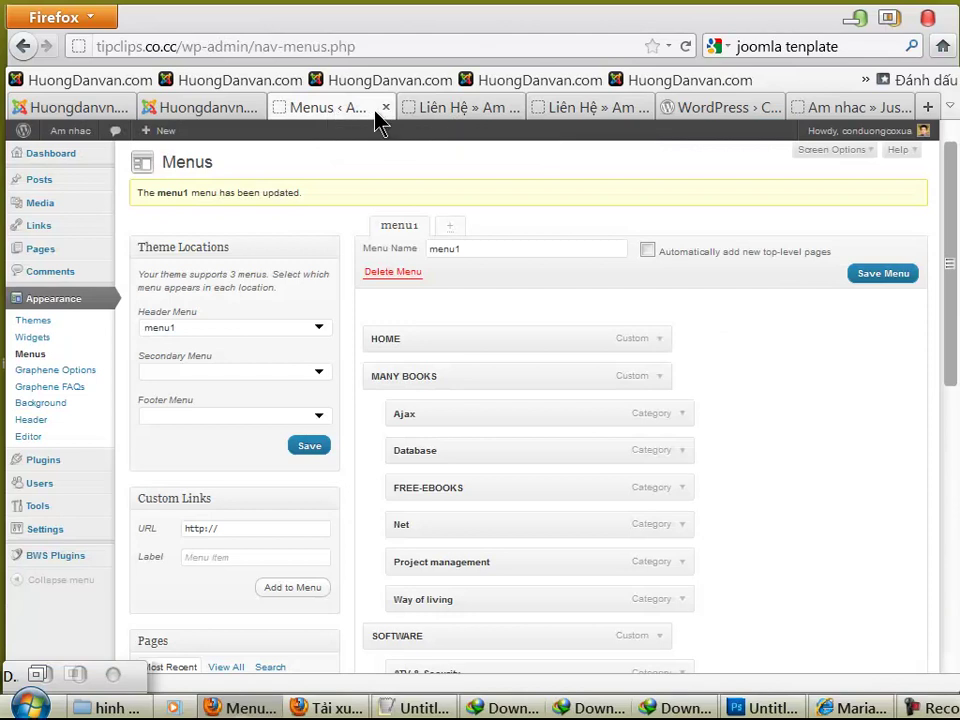
click(432, 118)
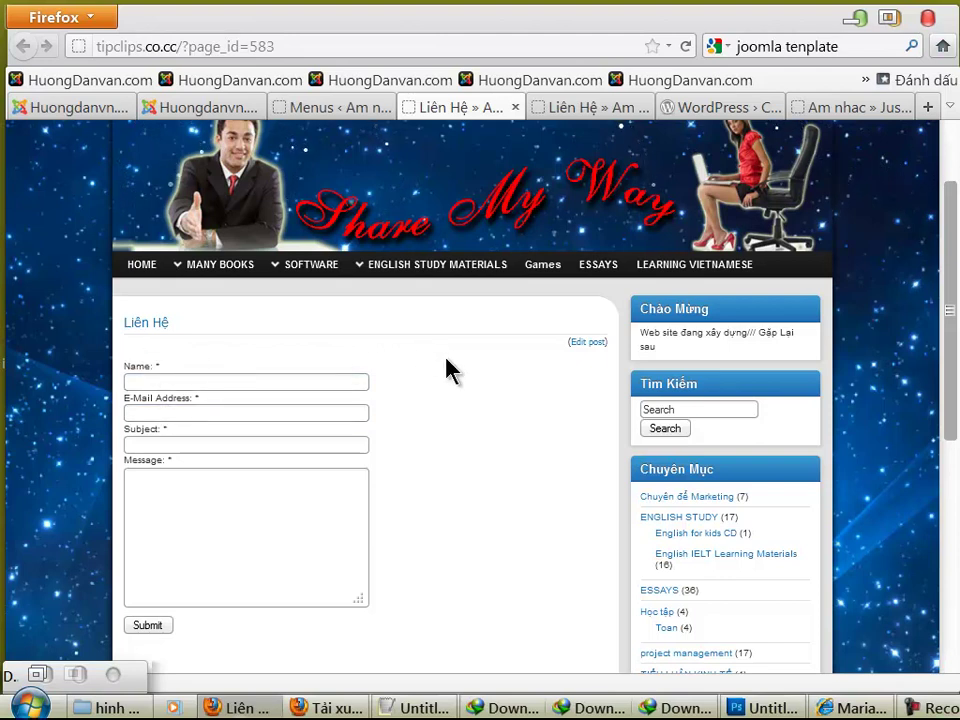
scroll(503, 377, down, 3)
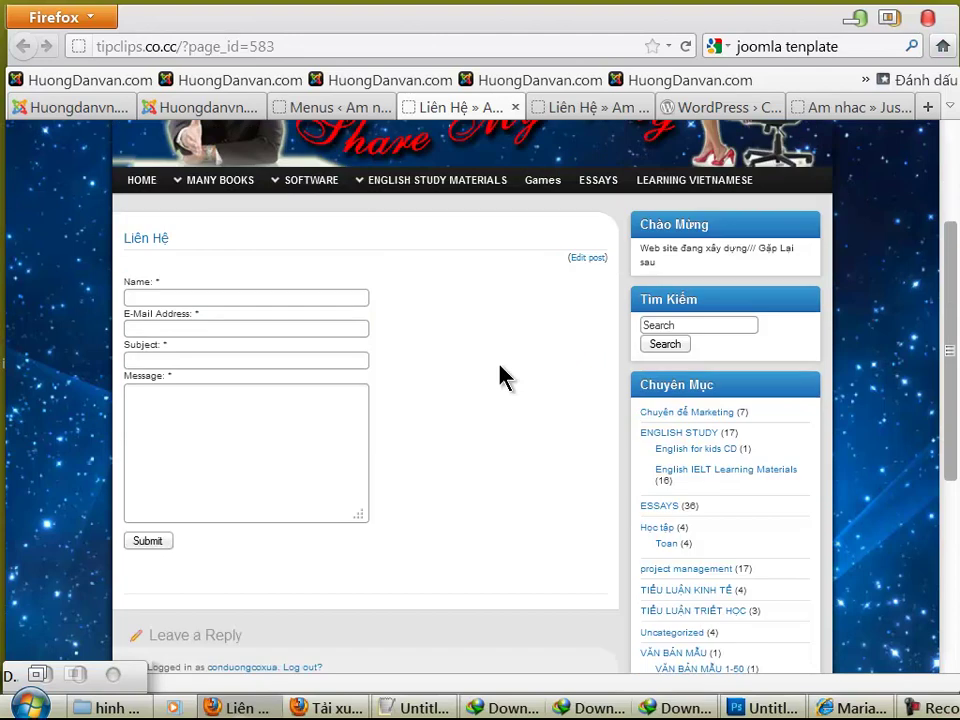
scroll(503, 377, up, 5)
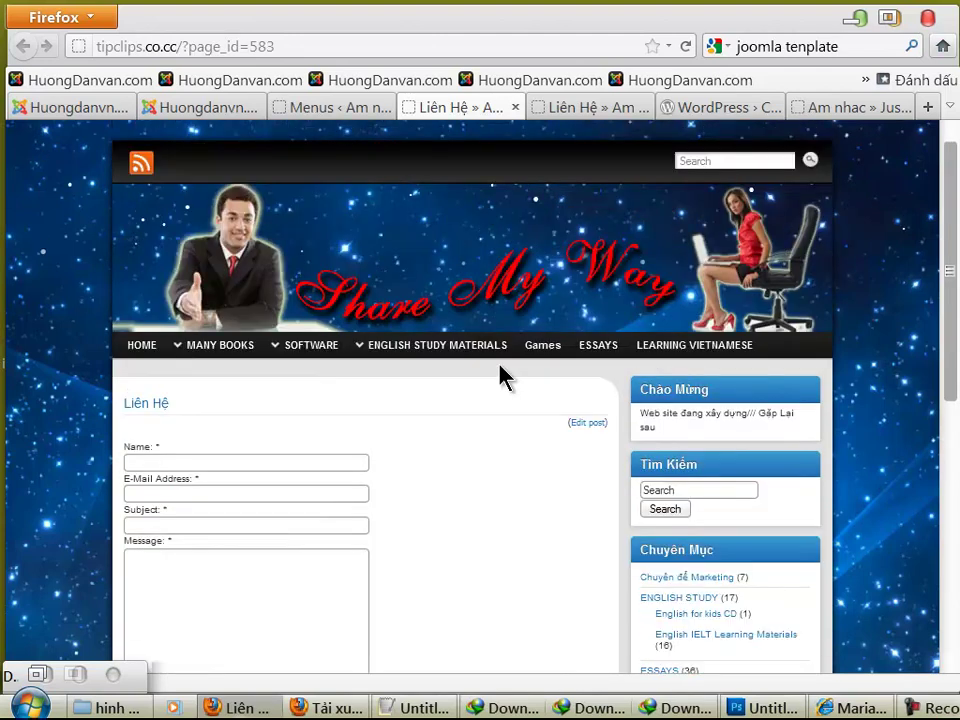